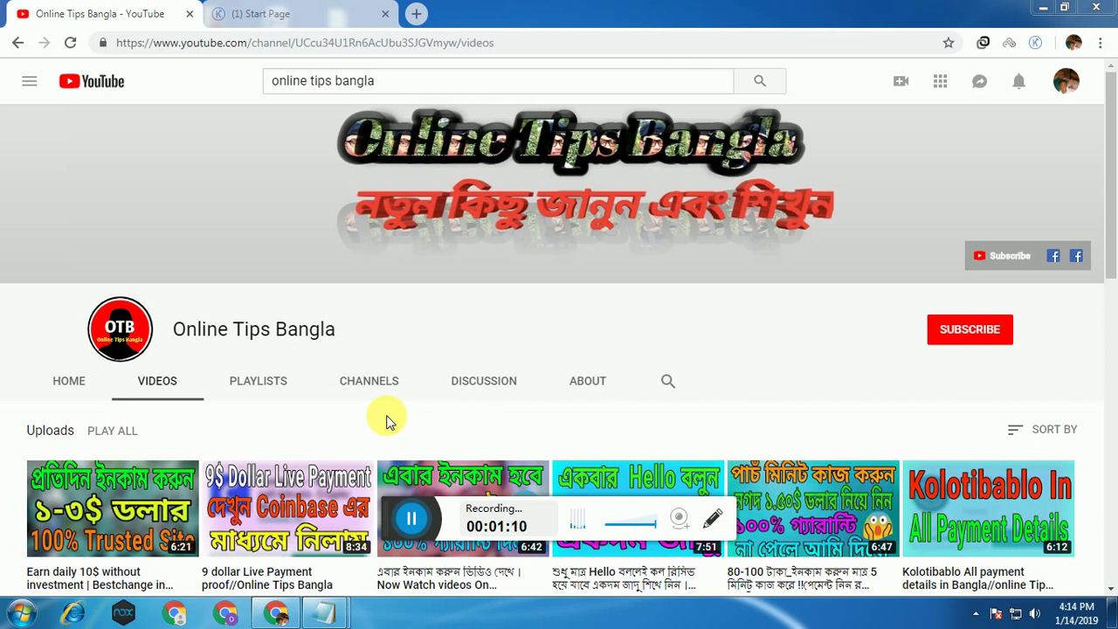
# Step: Switch to the Kolotibablo start page and look over its captcha-solving job cards
pyautogui.click(284, 18)
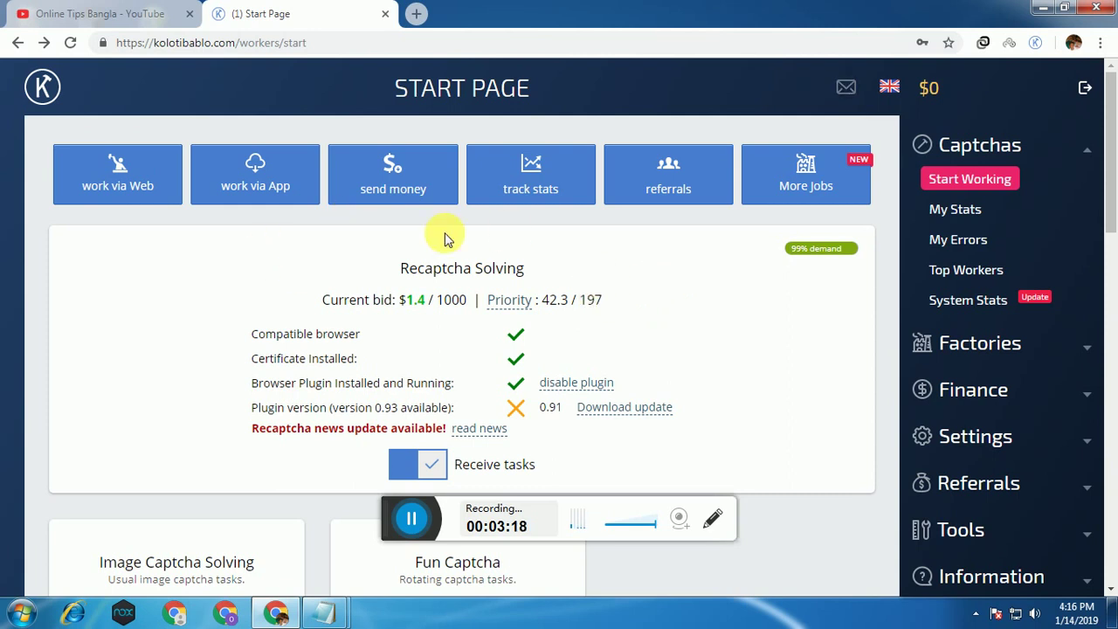
pyautogui.scroll(-2, 815, 406)
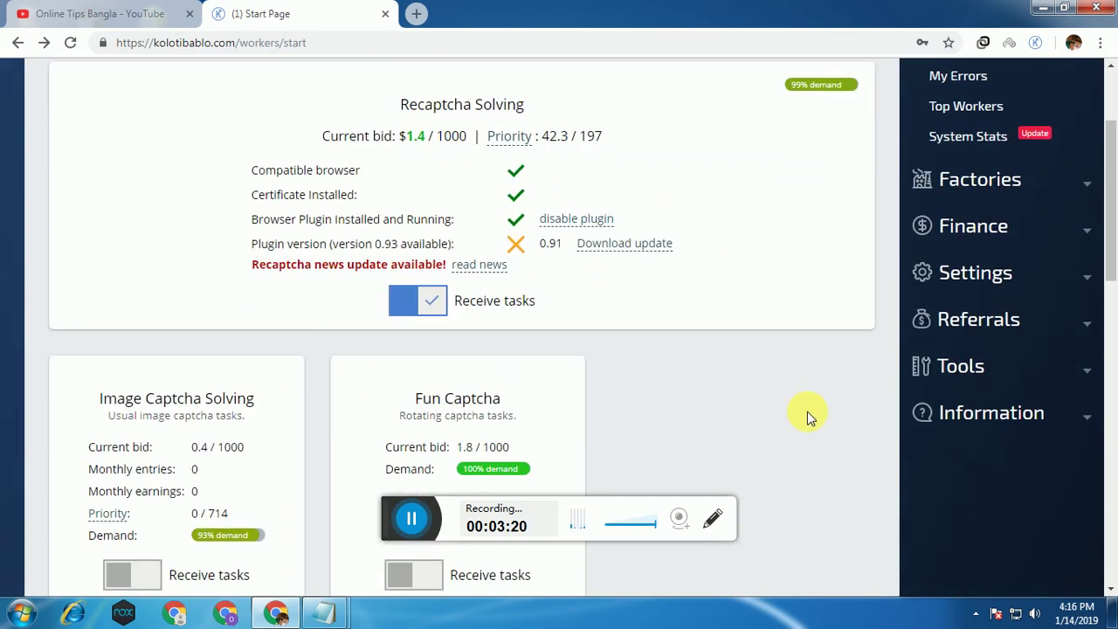
pyautogui.scroll(2, 696, 339)
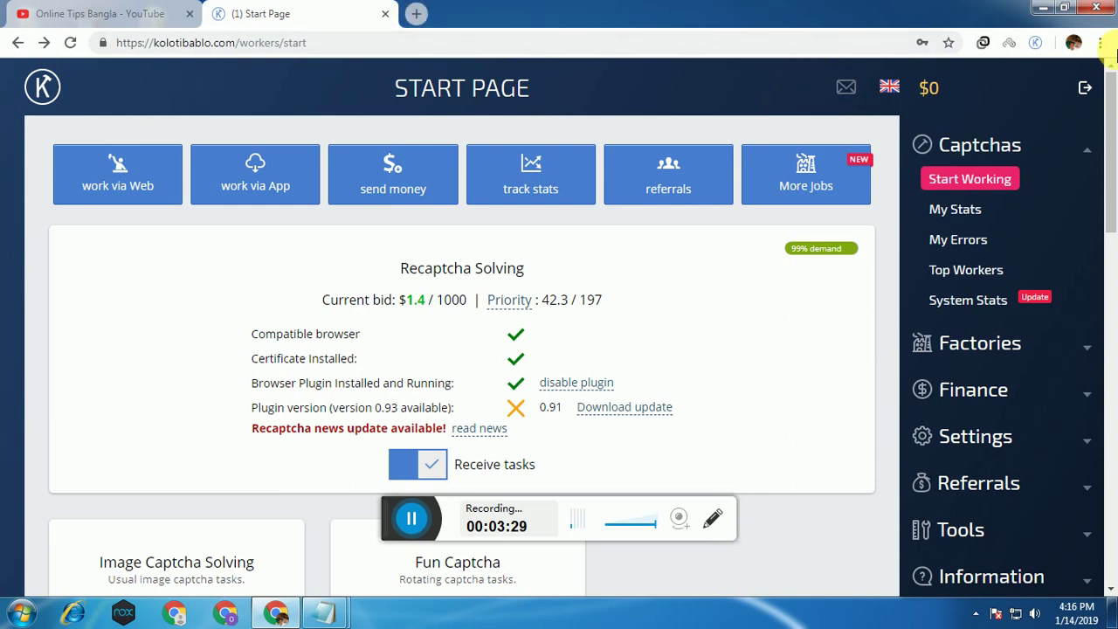
# Step: Open the browser settings, bring up the window for managing other people, and move that window higher on the screen
pyautogui.click(1102, 44)
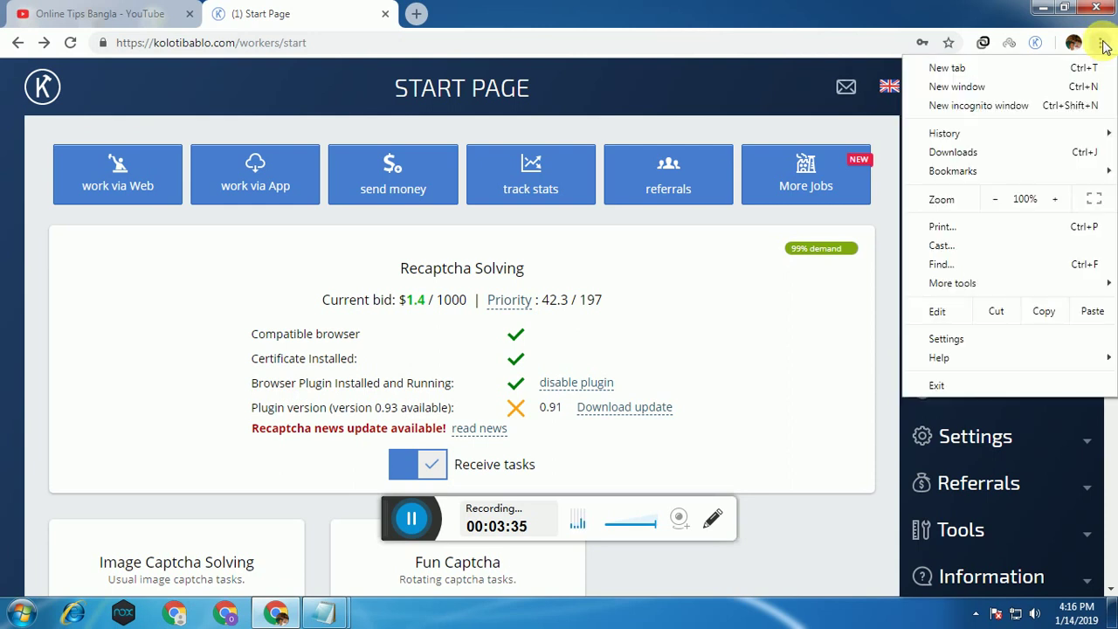
pyautogui.click(947, 340)
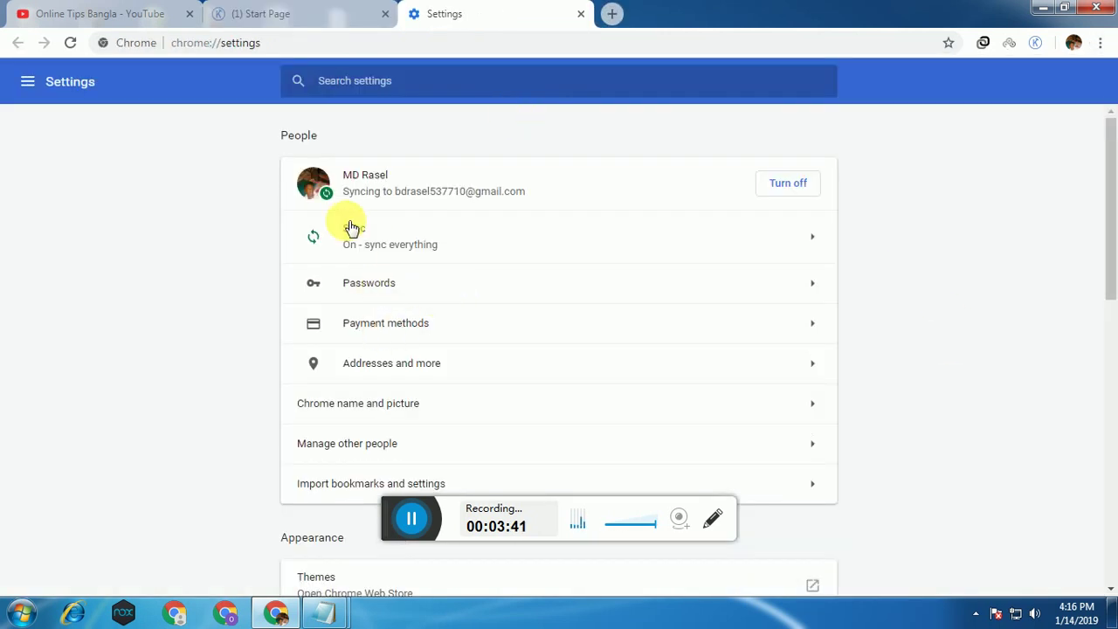
pyautogui.scroll(-2, 431, 369)
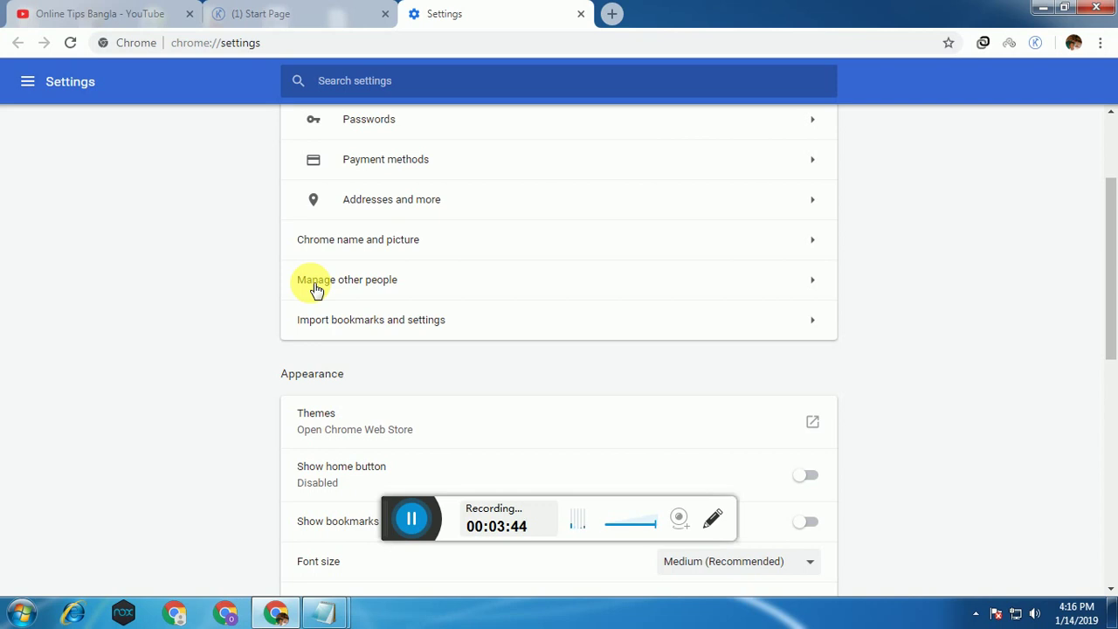
pyautogui.click(316, 288)
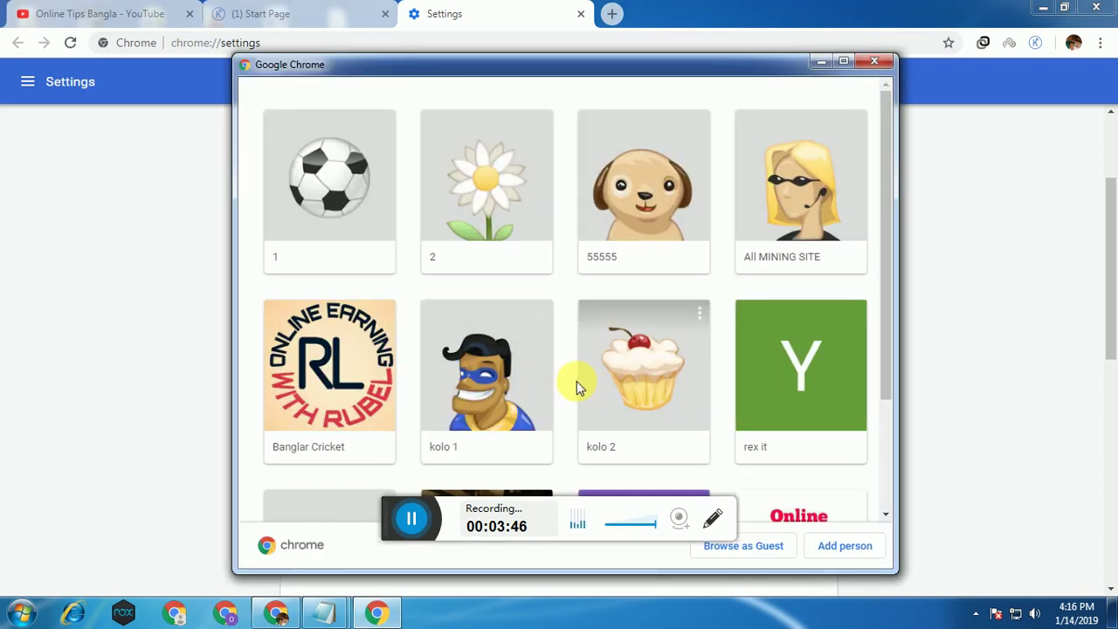
pyautogui.moveTo(729, 70); pyautogui.dragTo(775, 23)
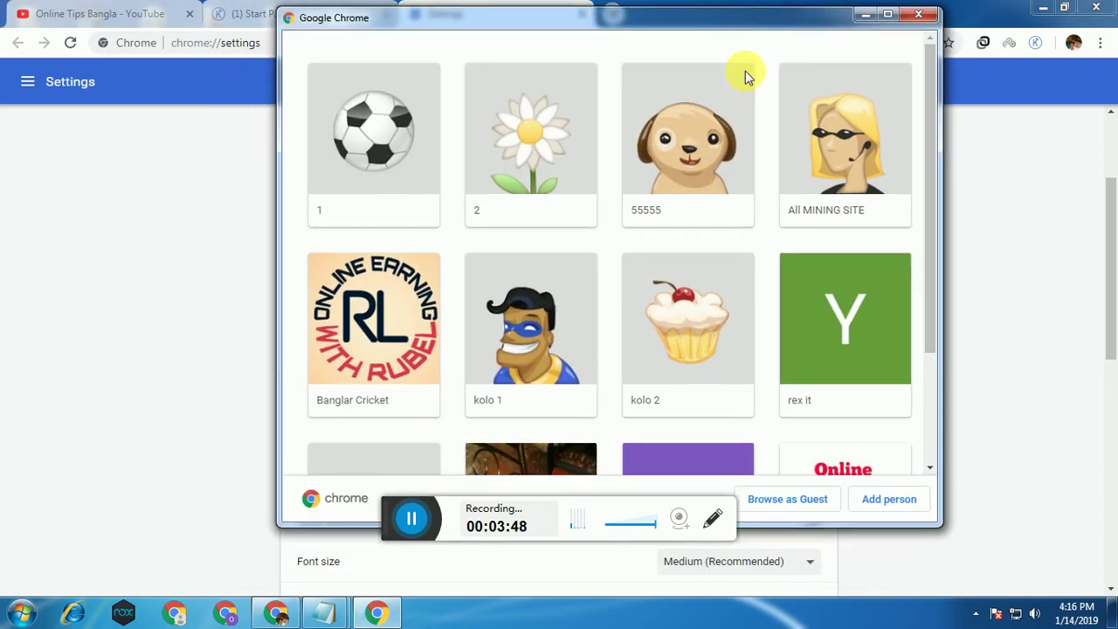
# Step: Add a browser profile named 14-1-19 with the yellow head avatar and a desktop shortcut
pyautogui.click(887, 501)
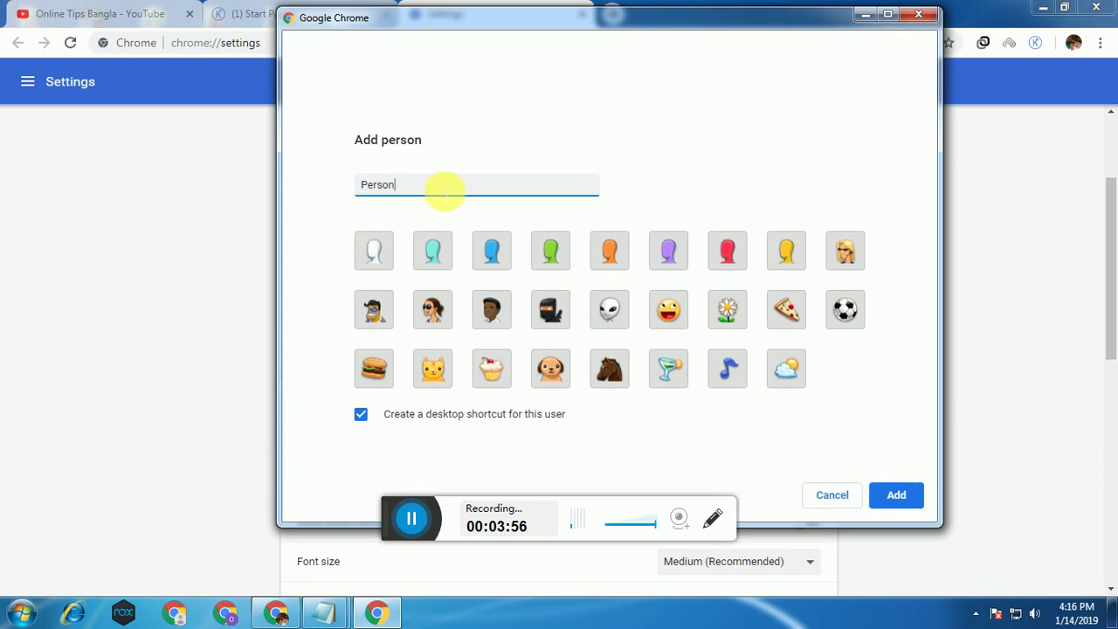
pyautogui.press('BackSpace')
pyautogui.press('BackSpace')
pyautogui.press('BackSpace')
pyautogui.press('BackSpace')
pyautogui.press('BackSpace')
pyautogui.press('BackSpace')
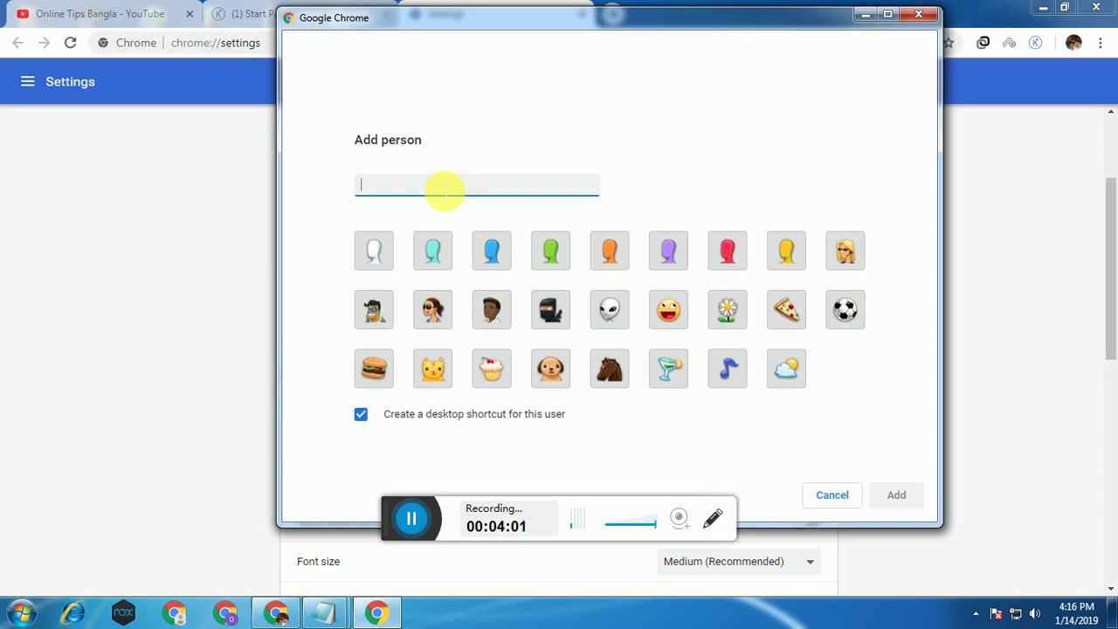
pyautogui.write('14-1-19')
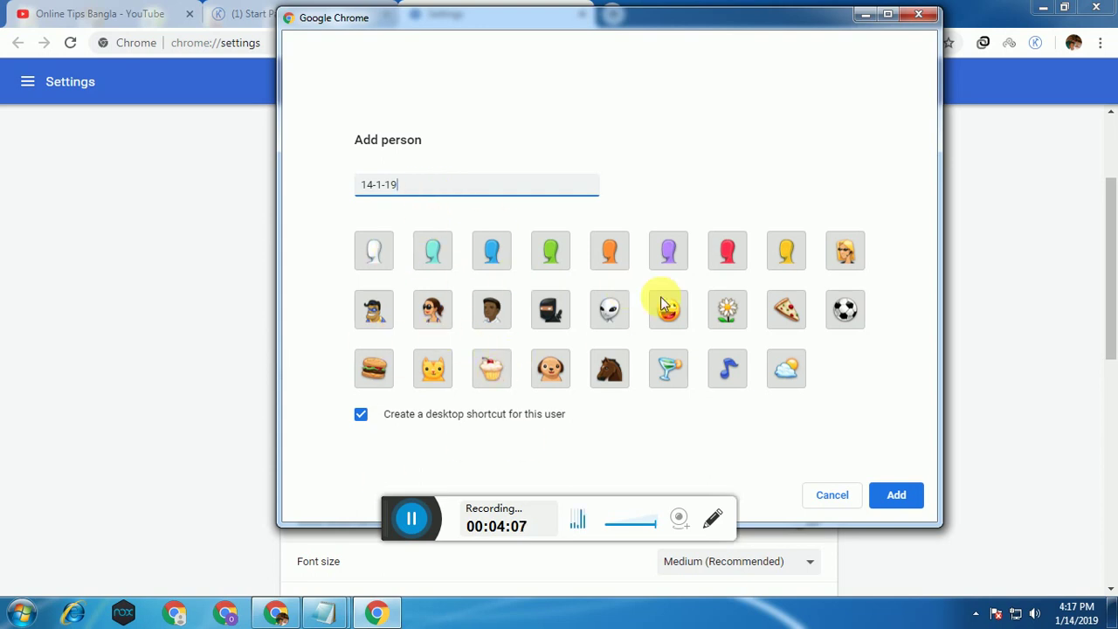
pyautogui.click(786, 260)
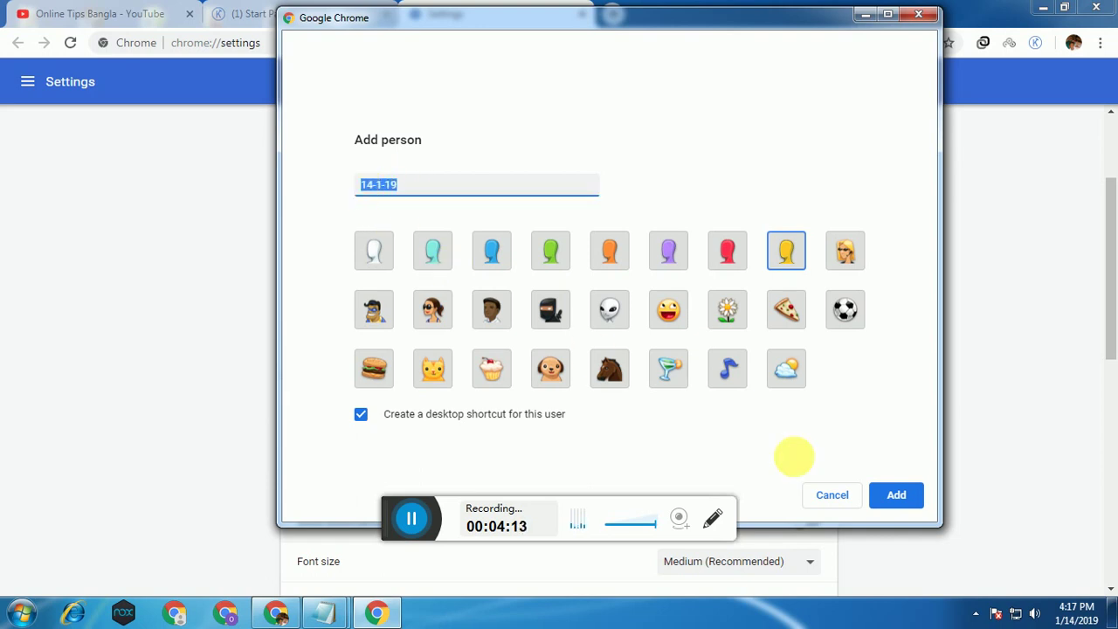
pyautogui.click(883, 504)
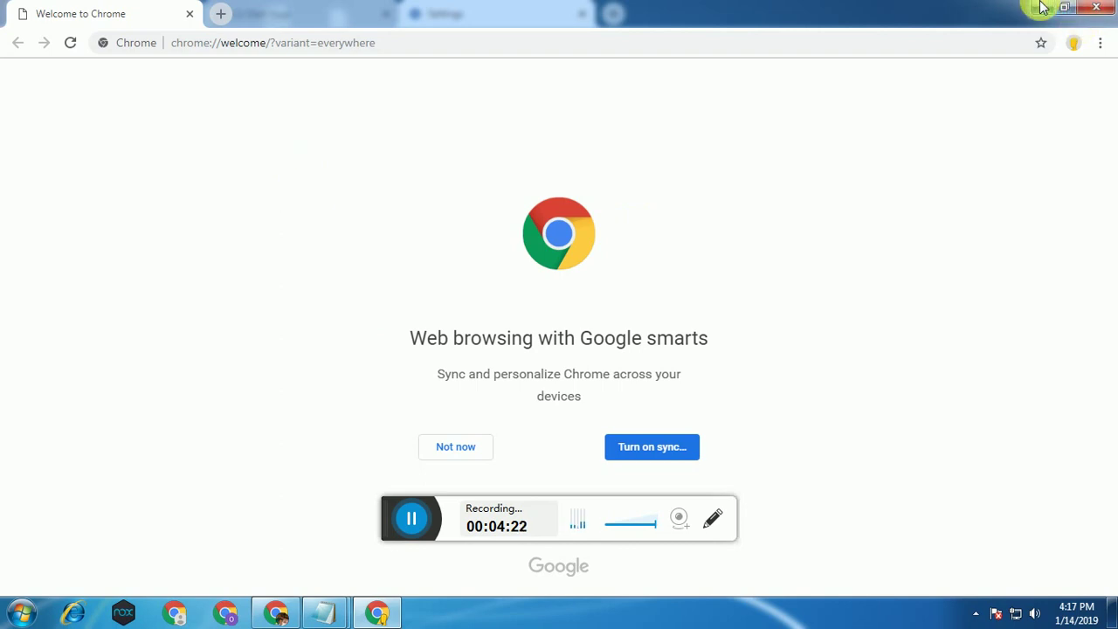
# Step: Open a new tab in the new profile, minimise both browser windows and refresh the desktop
pyautogui.click(221, 14)
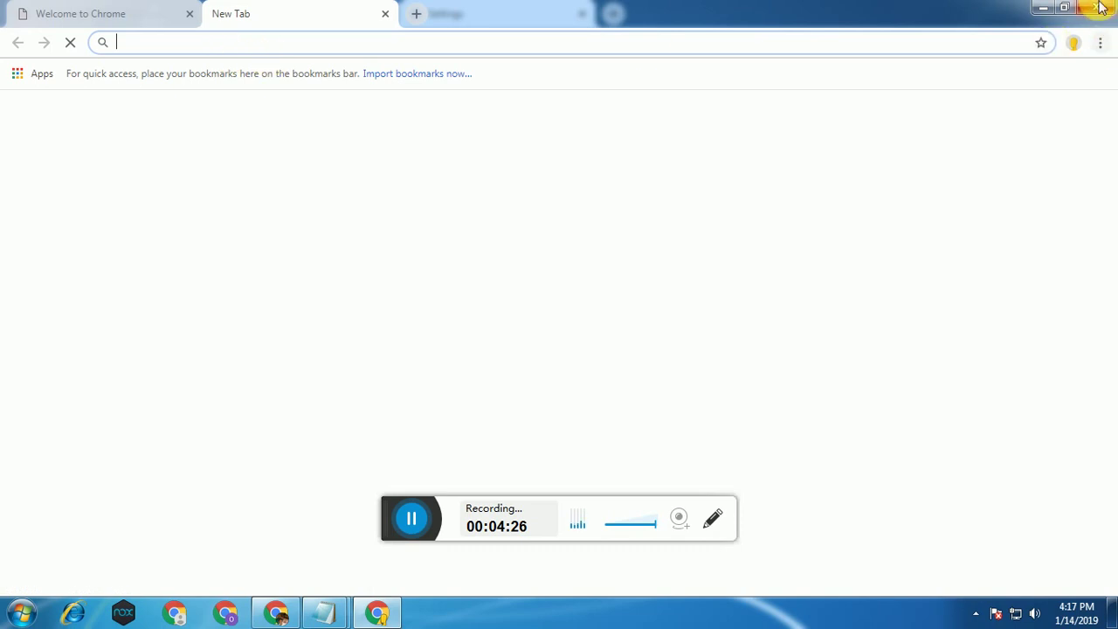
pyautogui.click(1042, 8)
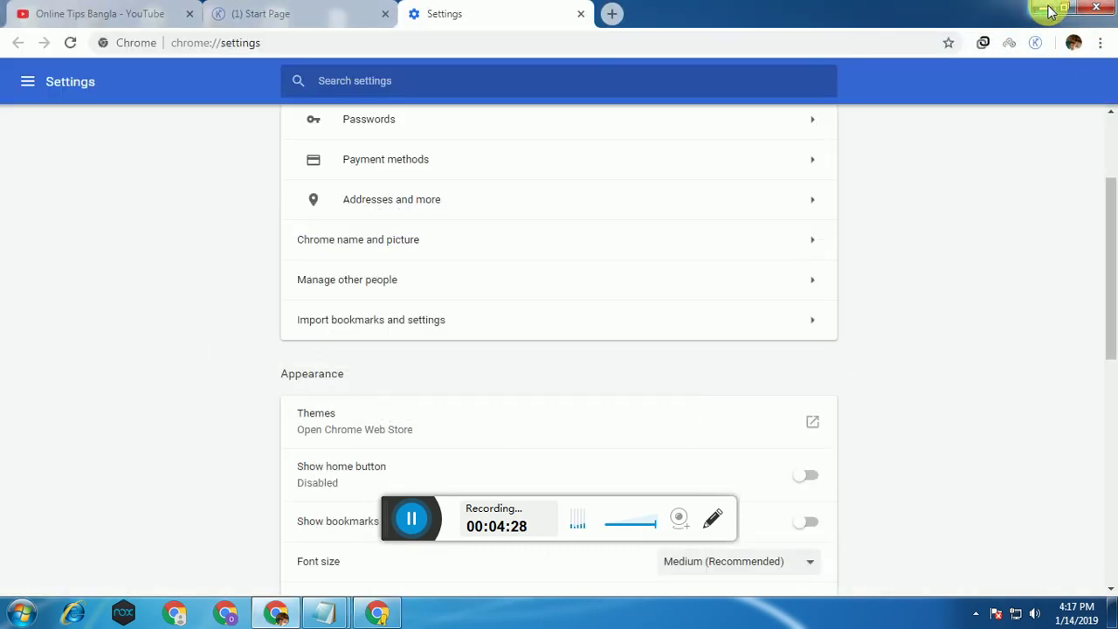
pyautogui.click(1048, 11)
pyautogui.rightClick(442, 131)
pyautogui.click(462, 169)
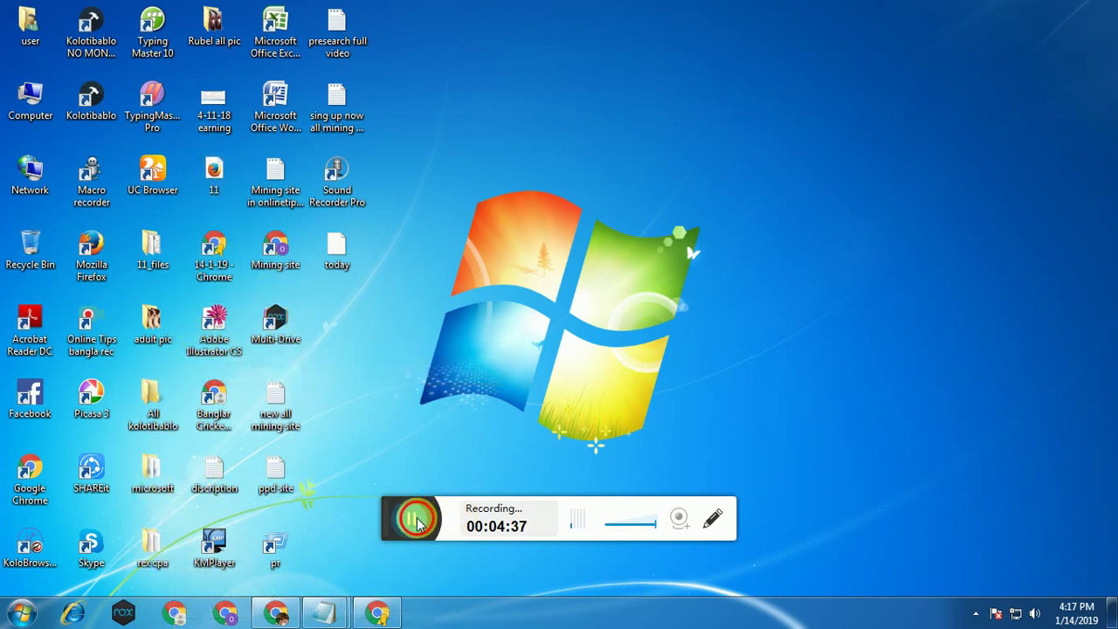
# Step: Launch the 14-1-19 profile from its desktop shortcut and minimise its window again
pyautogui.doubleClick(221, 258)
pyautogui.doubleClick(602, 33)
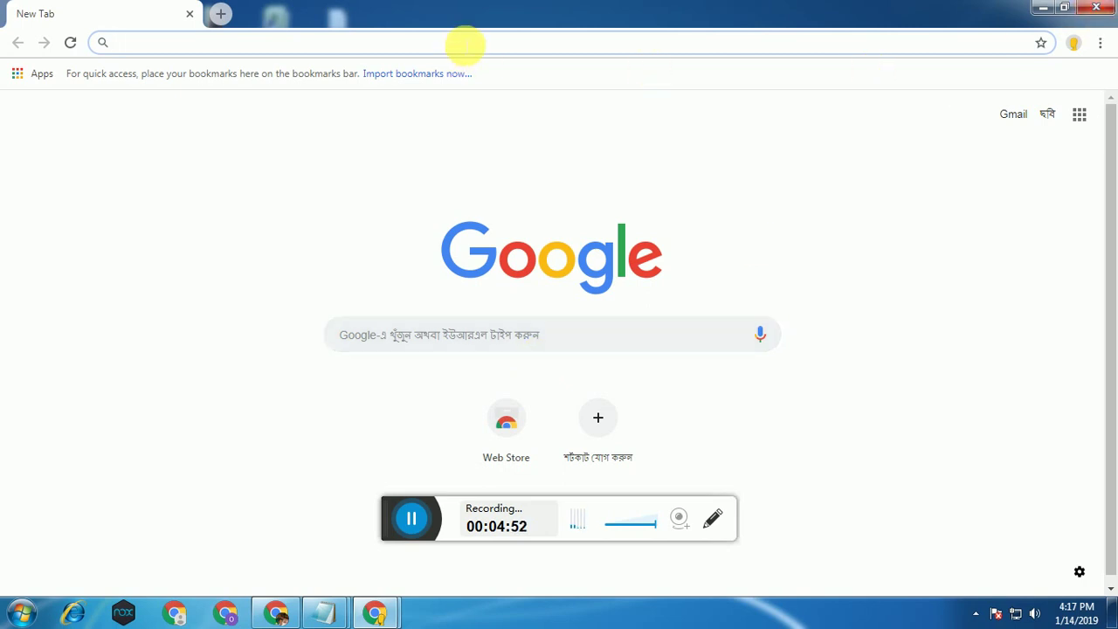
pyautogui.write('k')
pyautogui.press('BackSpace')
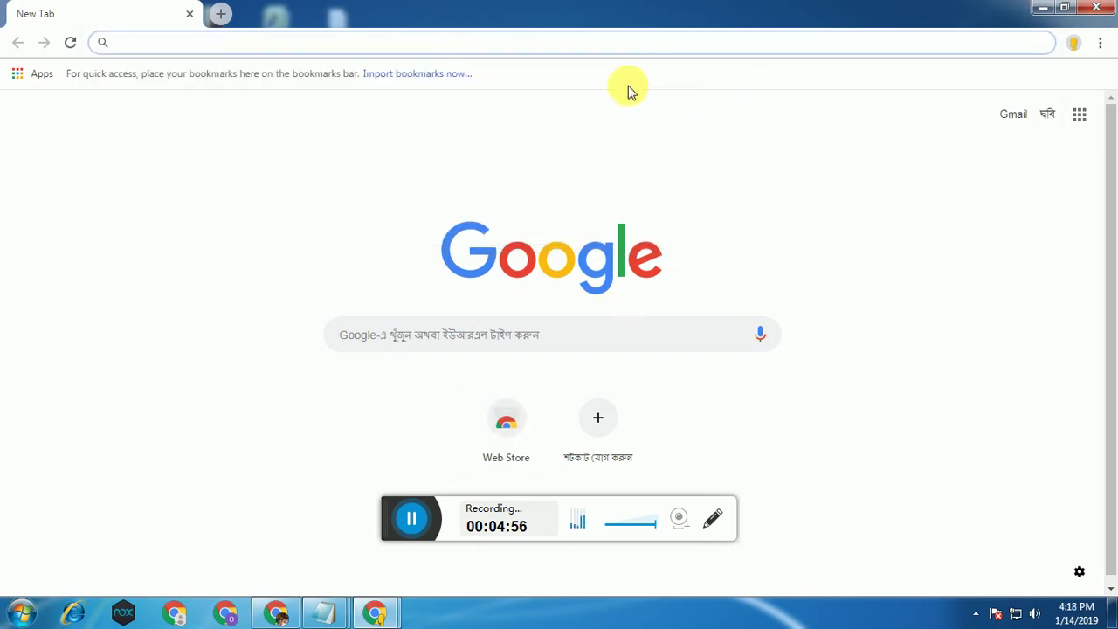
pyautogui.click(1042, 10)
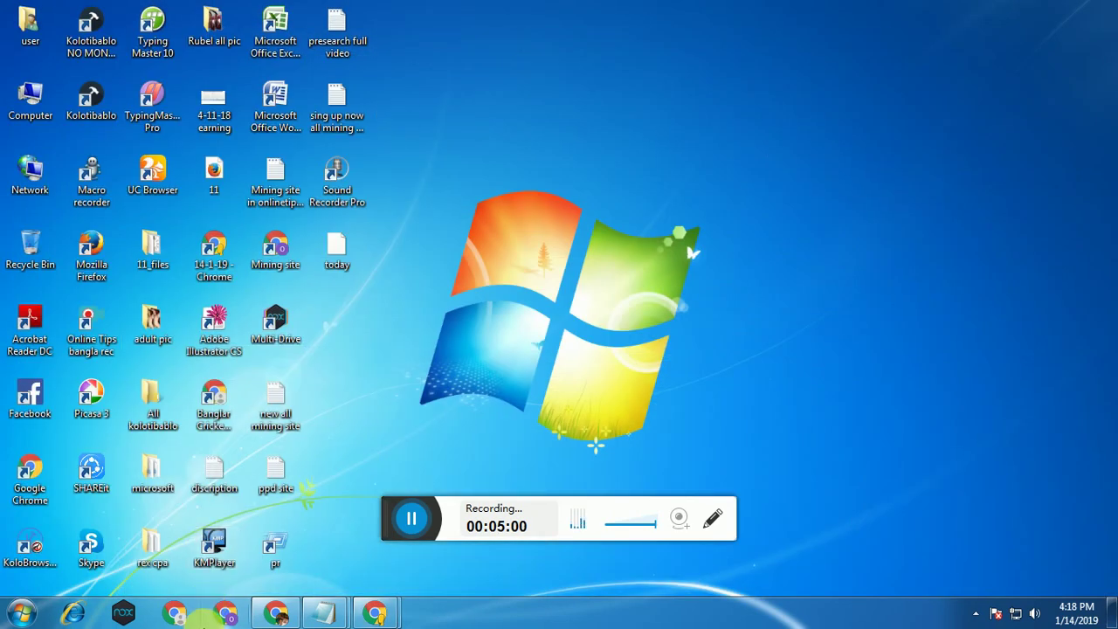
# Step: Preview the open browser windows of the new profile, return to the desktop and refresh it
pyautogui.moveTo(283, 617)
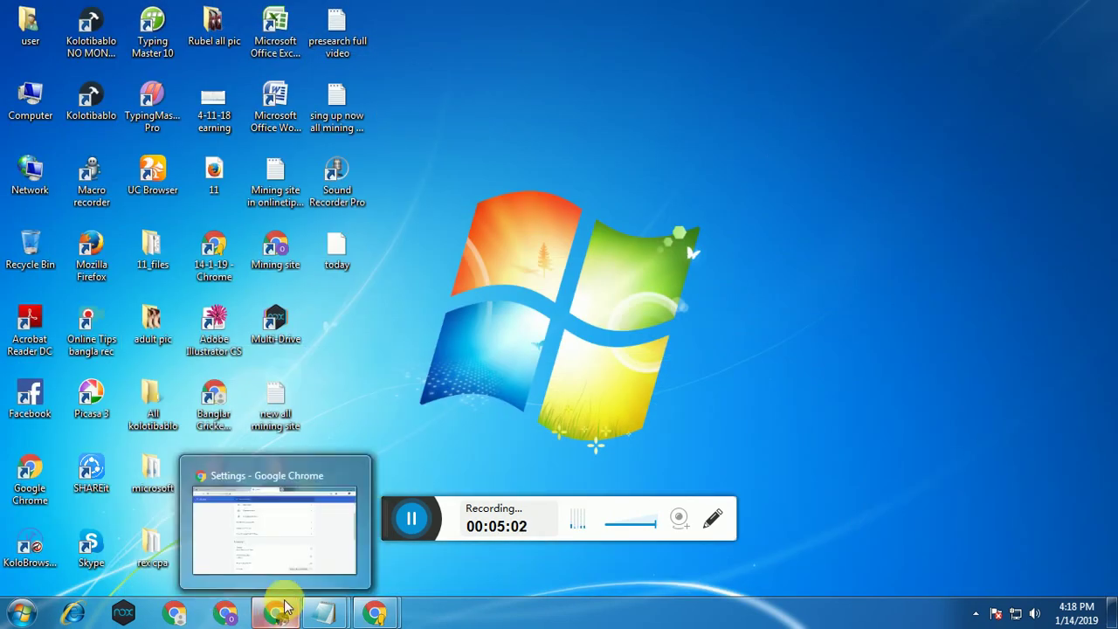
pyautogui.moveTo(378, 617)
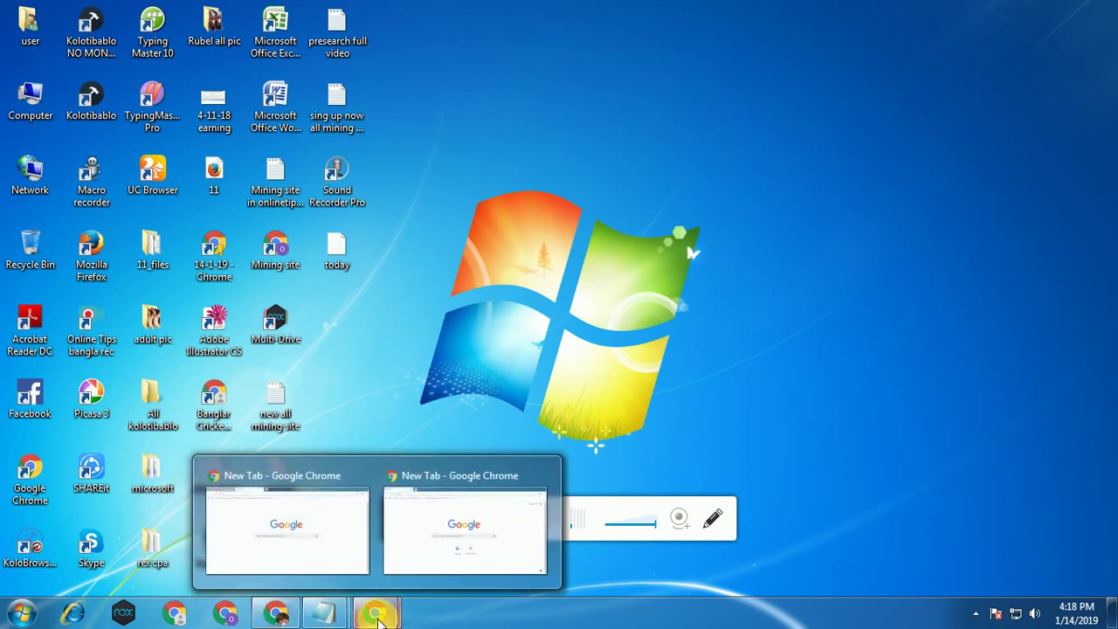
pyautogui.click(290, 540)
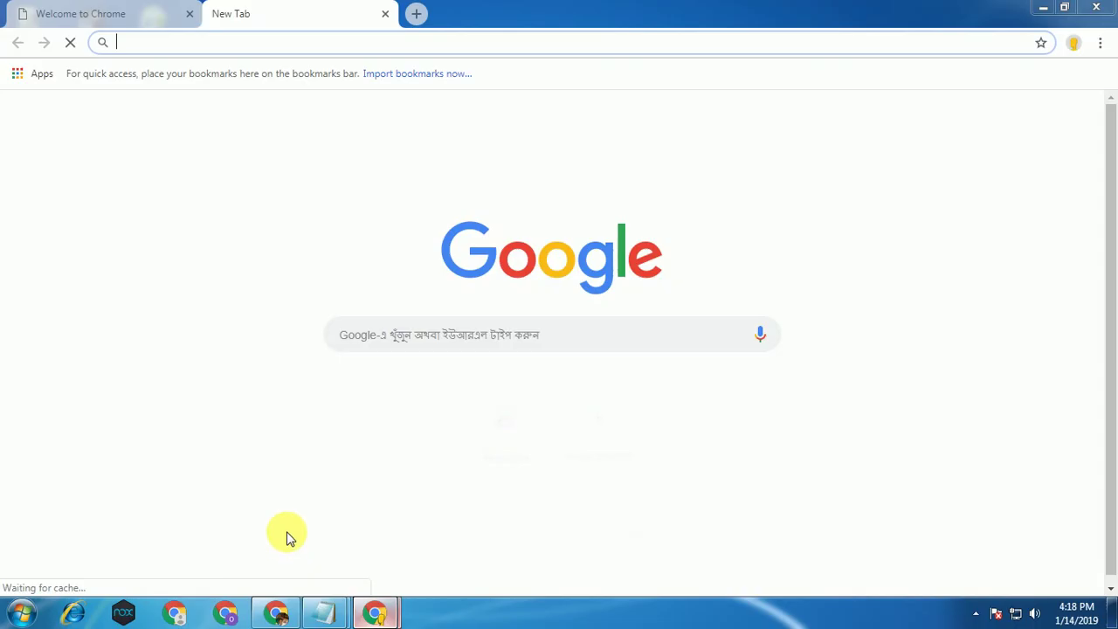
pyautogui.click(378, 613)
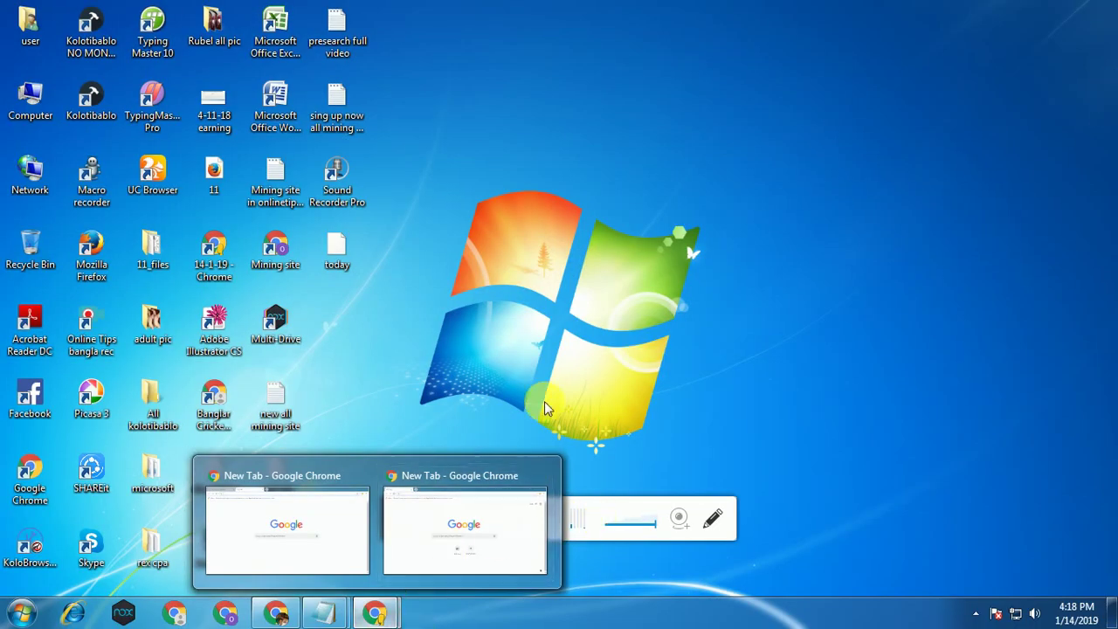
pyautogui.rightClick(365, 284)
pyautogui.click(408, 321)
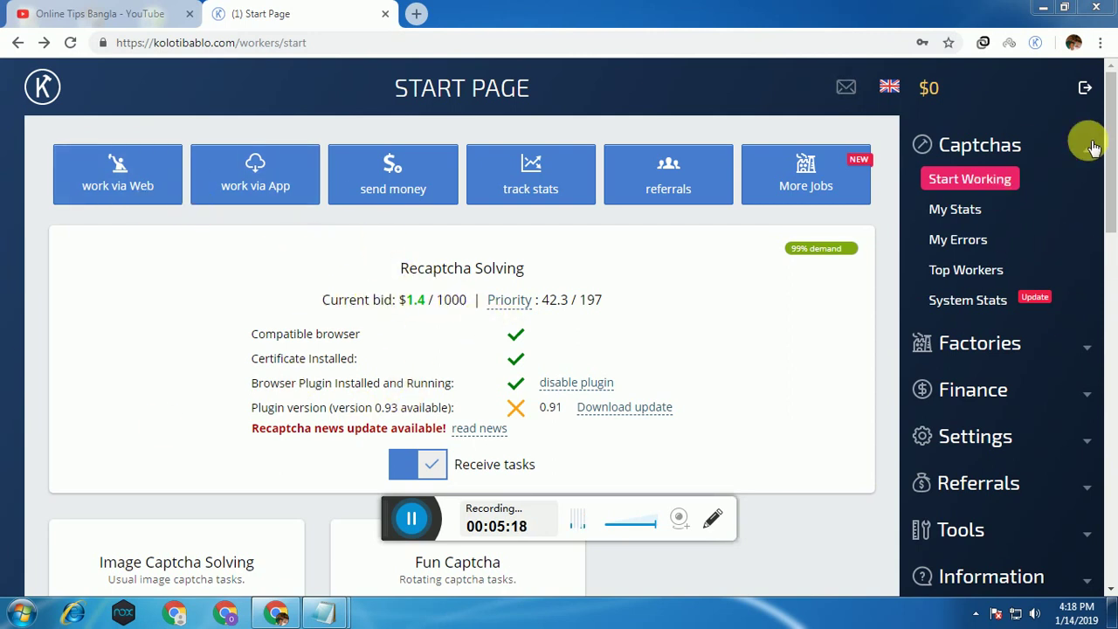
# Step: Review the Recaptcha Solving requirements on the Kolotibablo start page: compatible browser, certificate, browser plugin and plugin version
pyautogui.moveTo(1114, 139); pyautogui.dragTo(1112, 207)
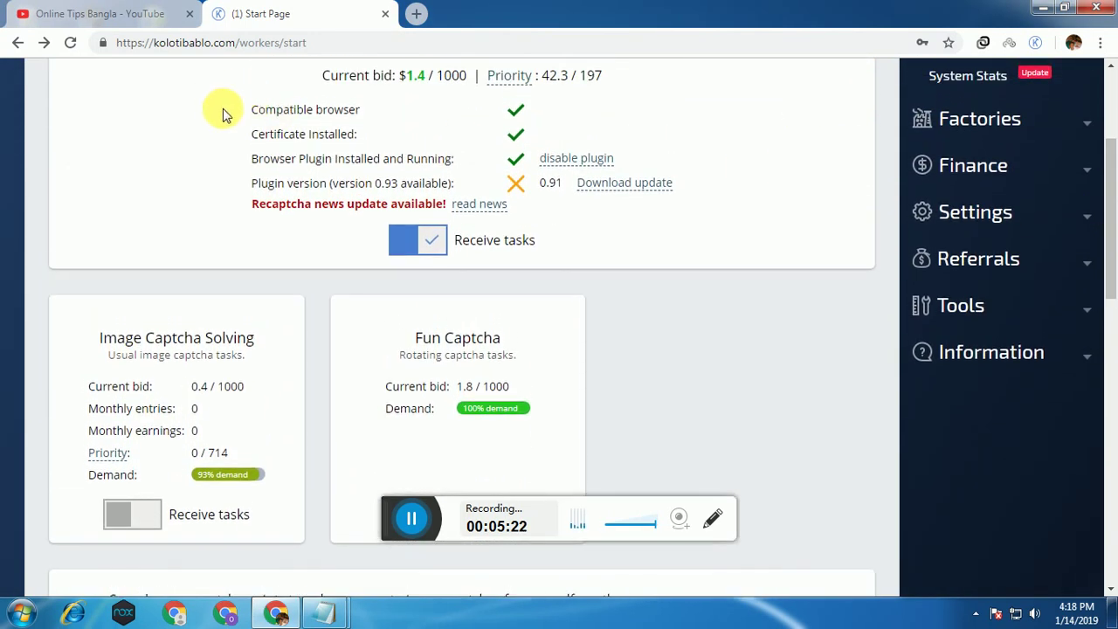
pyautogui.moveTo(517, 115); pyautogui.dragTo(521, 171)
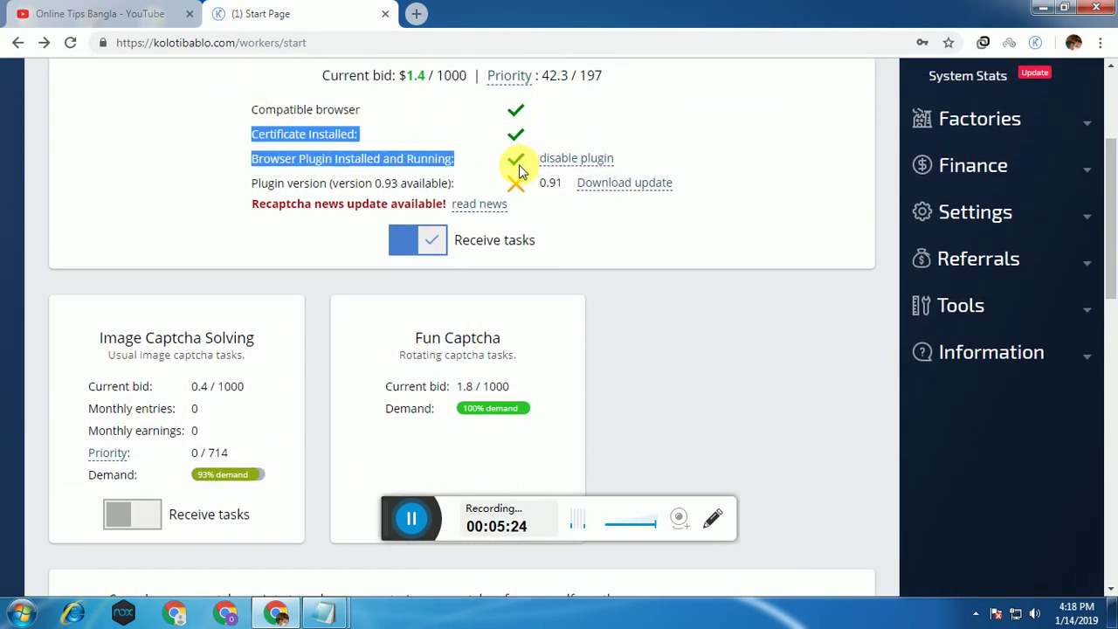
pyautogui.click(227, 180)
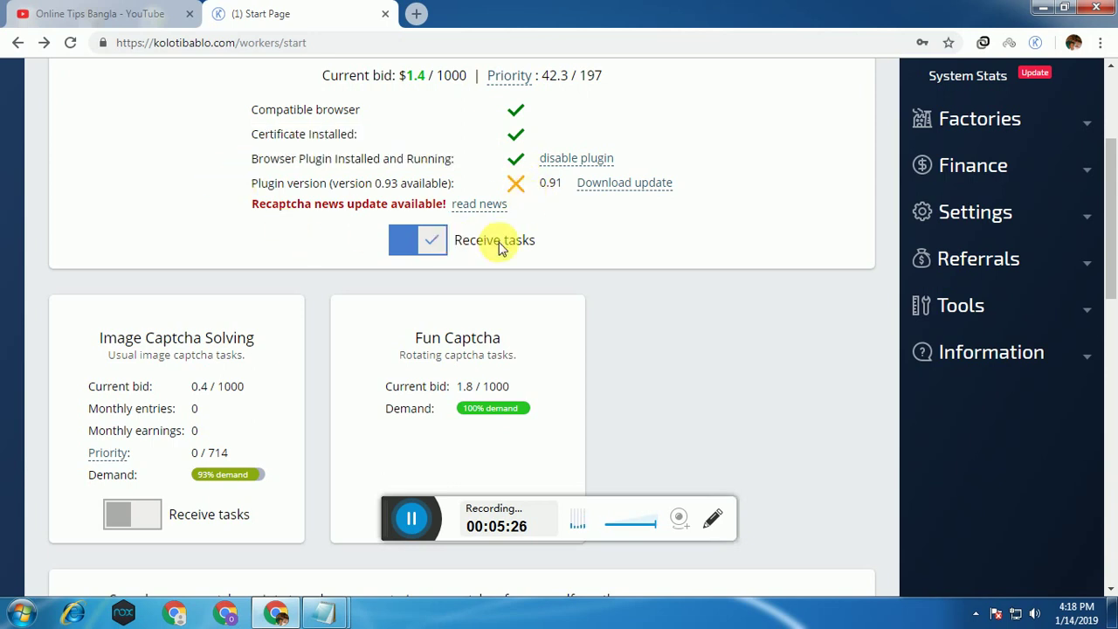
pyautogui.scroll(3, 498, 244)
pyautogui.scroll(-2, 503, 246)
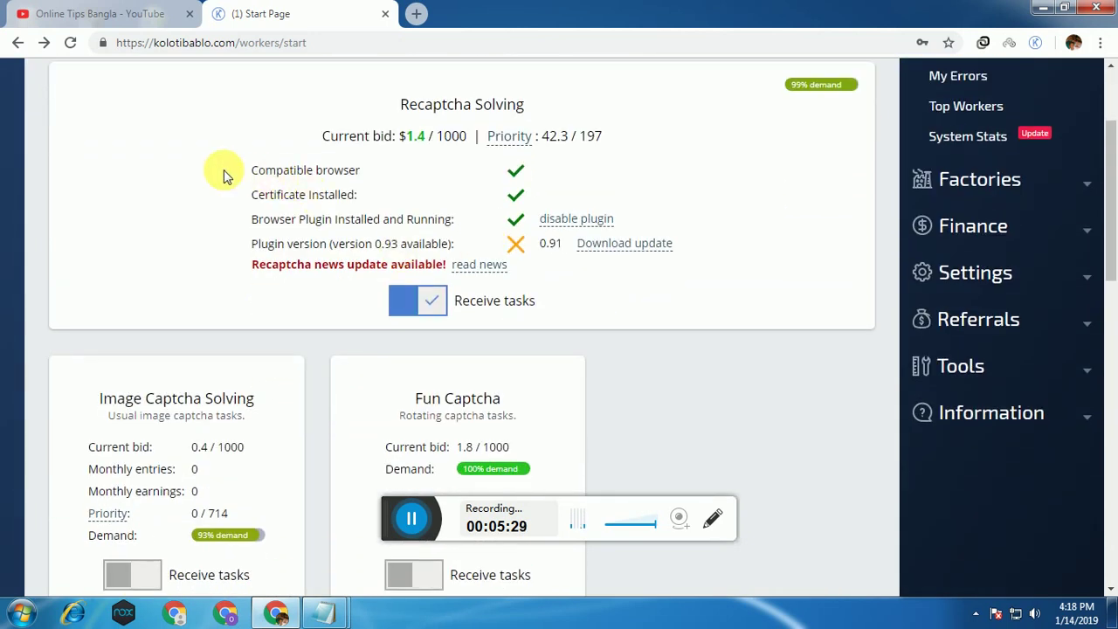
pyautogui.moveTo(223, 174); pyautogui.dragTo(392, 183)
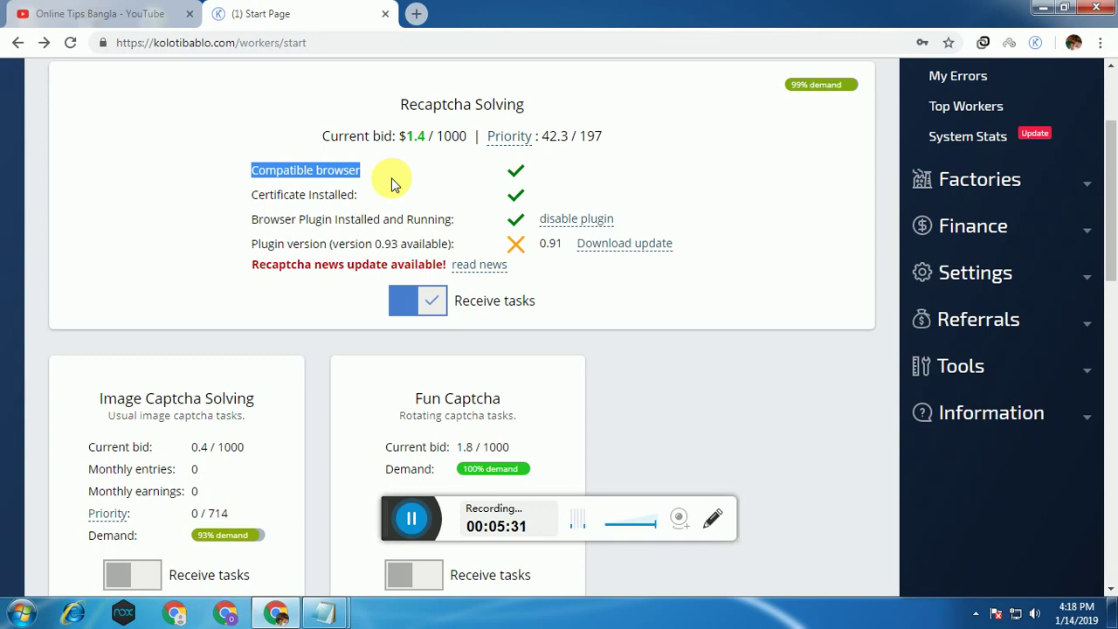
pyautogui.click(535, 179)
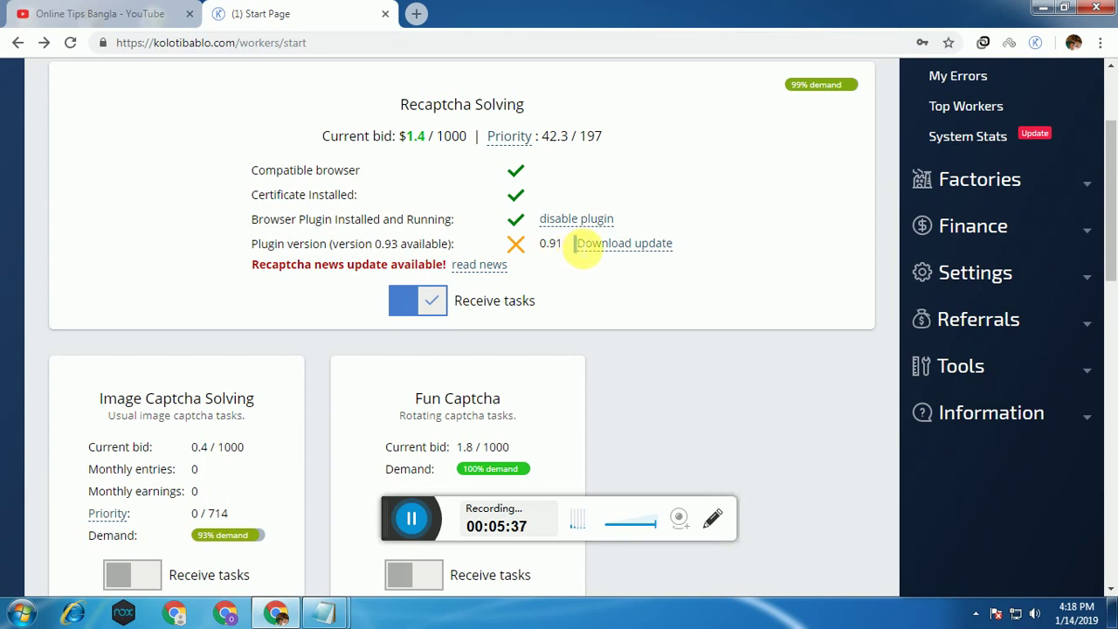
pyautogui.moveTo(252, 244); pyautogui.dragTo(374, 244)
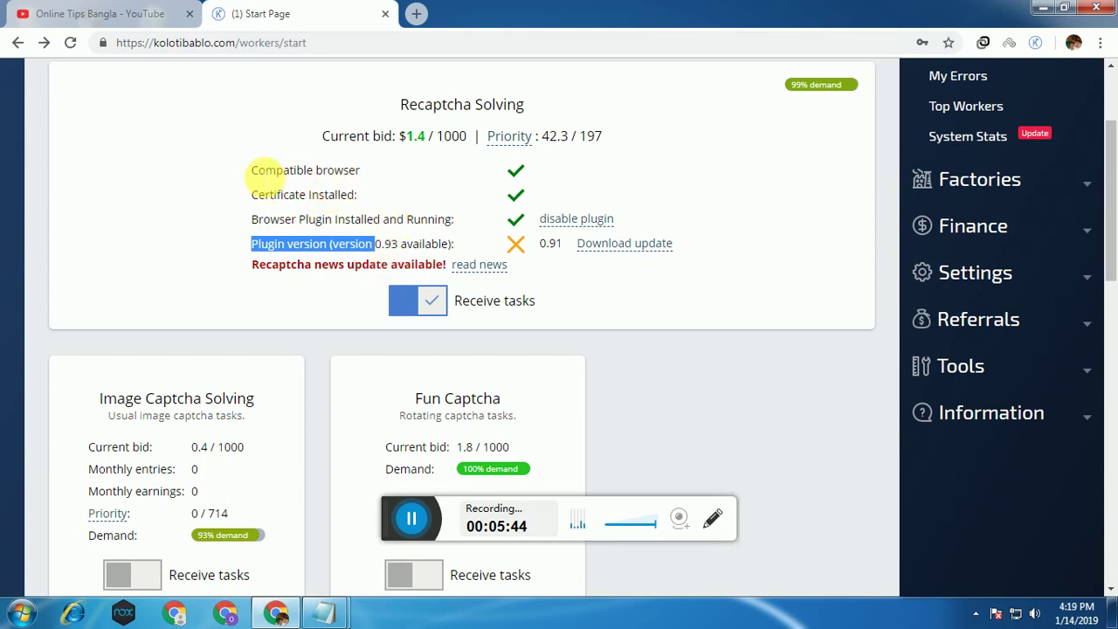
pyautogui.moveTo(251, 170); pyautogui.dragTo(365, 173)
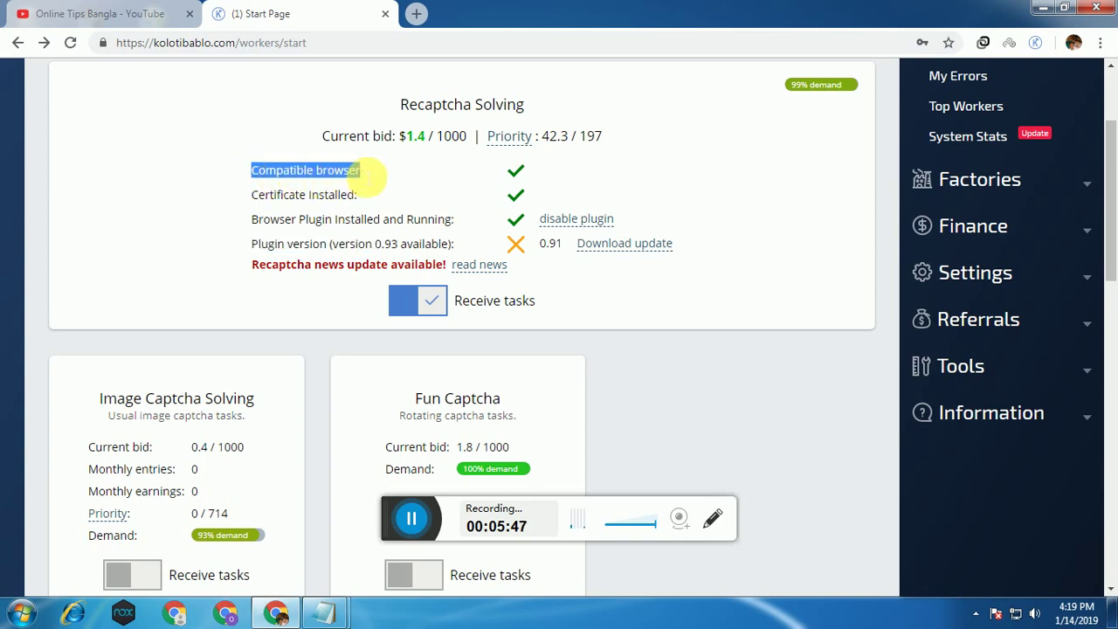
pyautogui.click(513, 169)
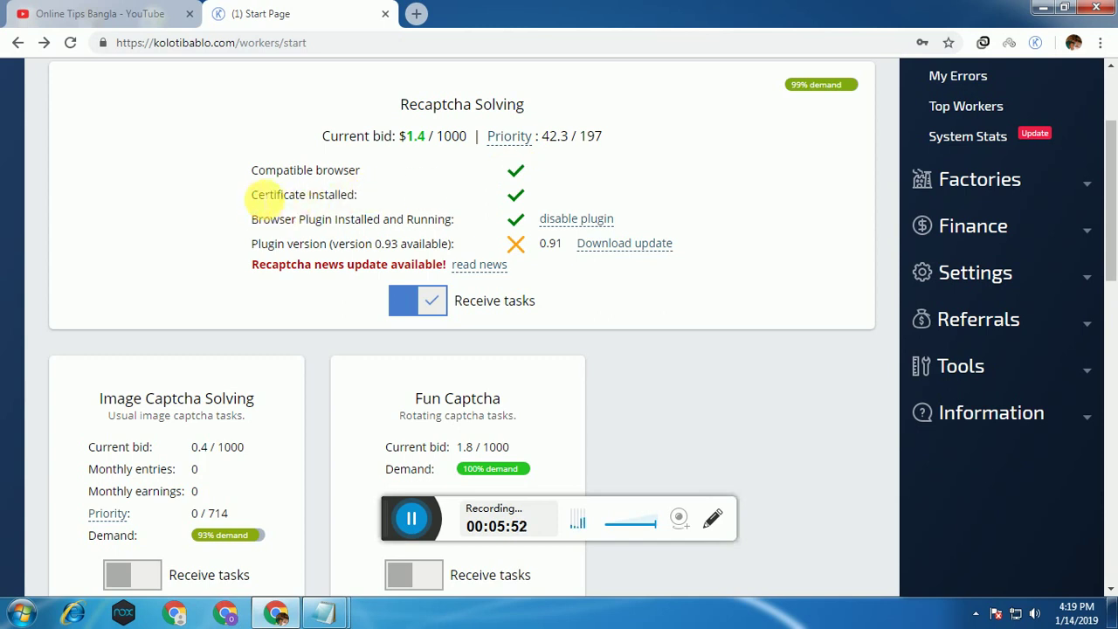
pyautogui.moveTo(262, 195); pyautogui.dragTo(367, 199)
pyautogui.click(370, 195)
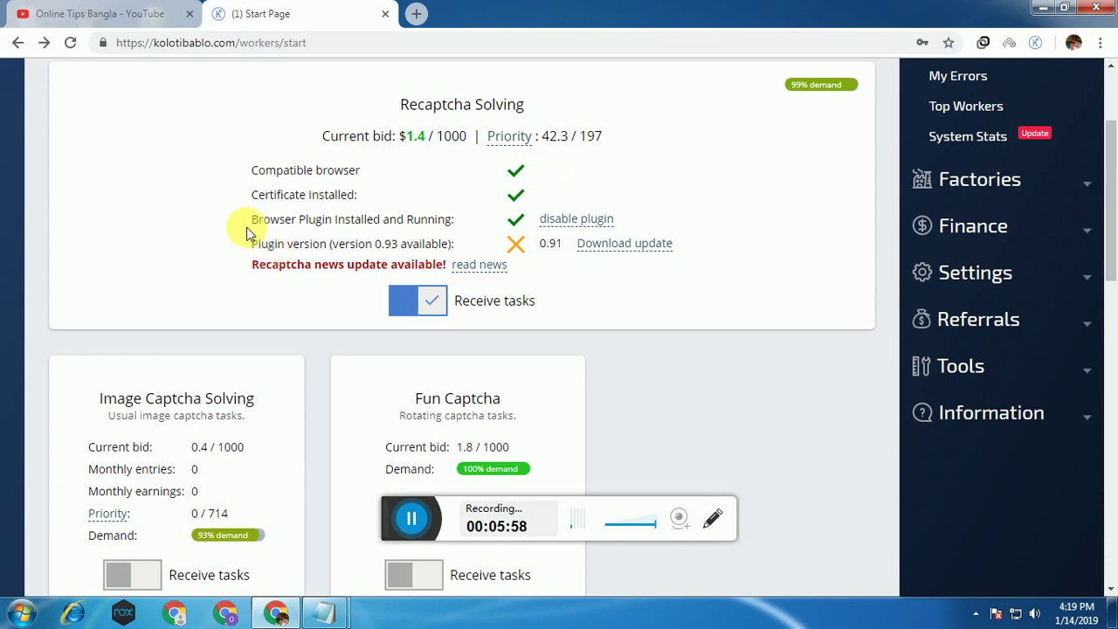
pyautogui.moveTo(253, 220); pyautogui.dragTo(548, 232)
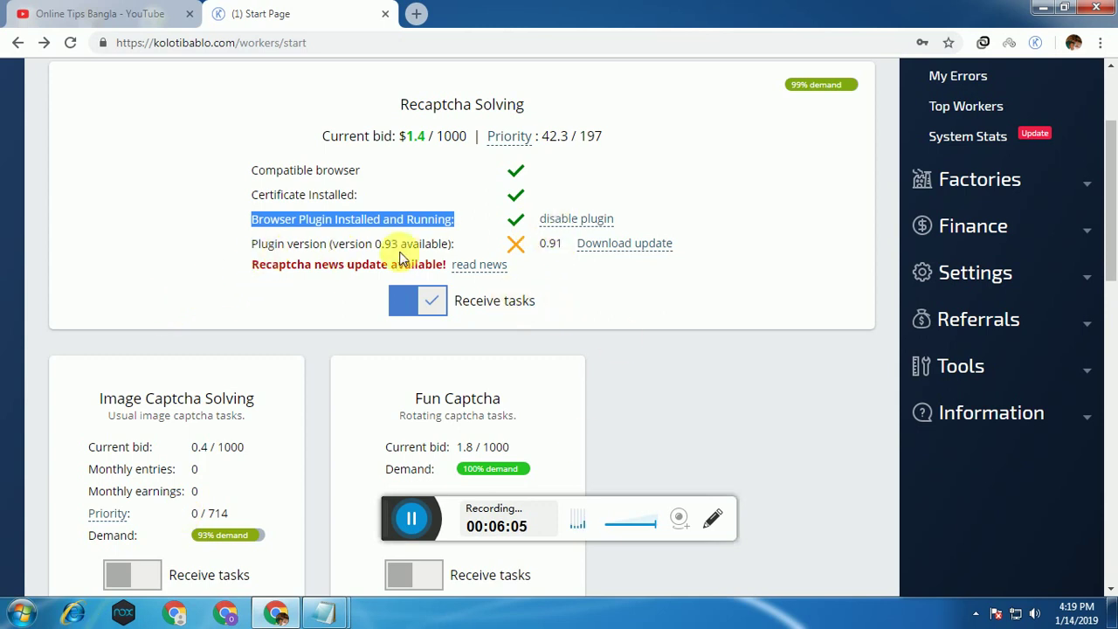
# Step: Open the plugin update's ZIP download page for Windows and the Chrome / Komodo / Chromium browsers
pyautogui.click(638, 246)
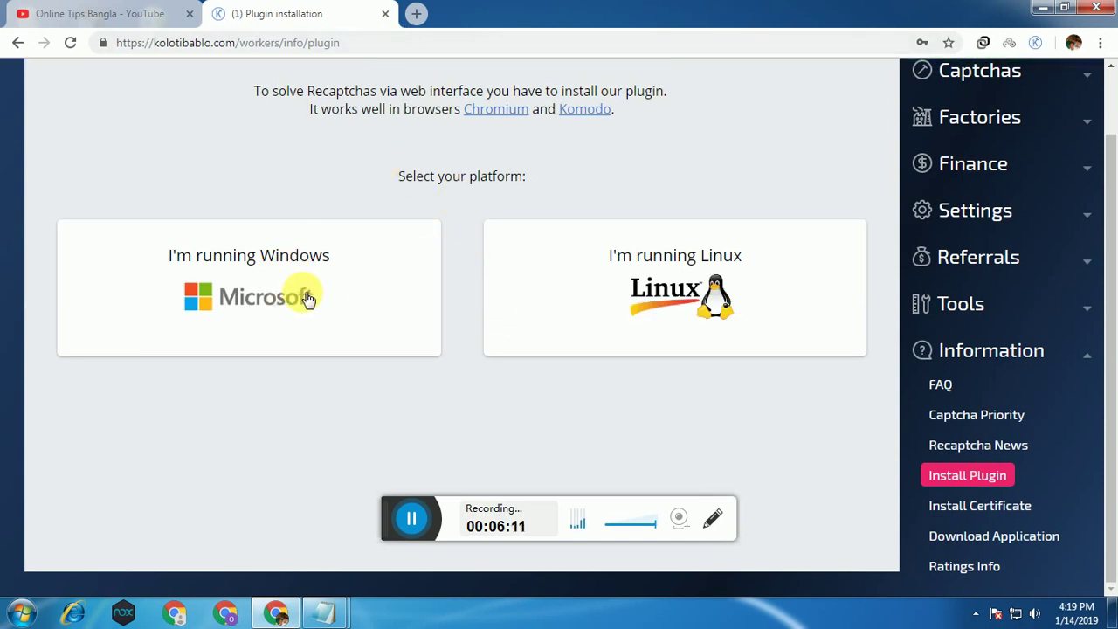
pyautogui.click(236, 297)
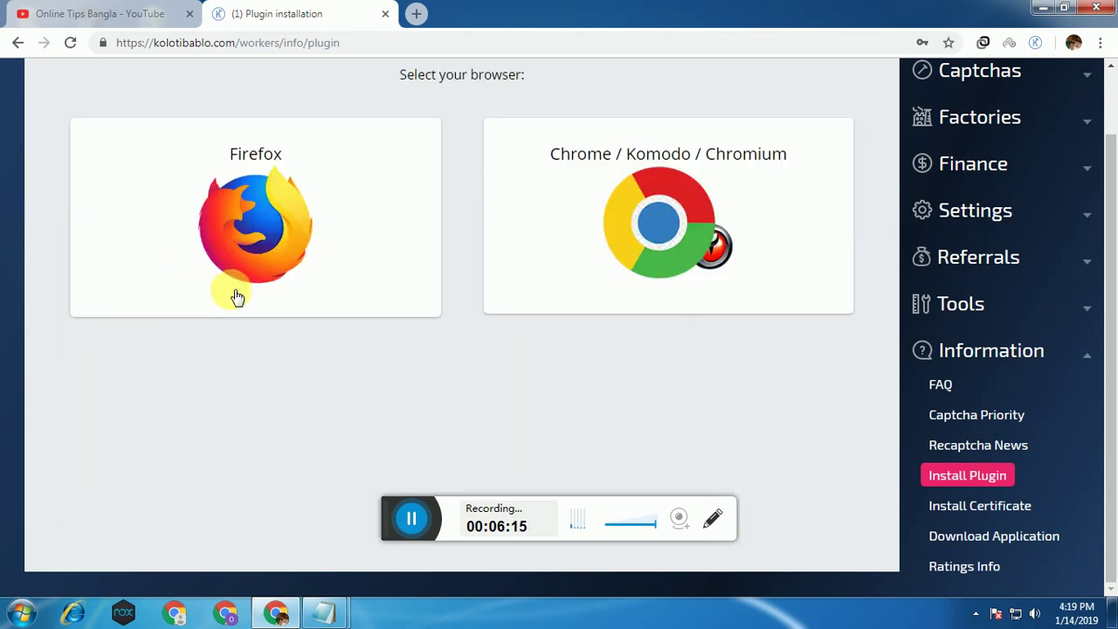
pyautogui.click(663, 262)
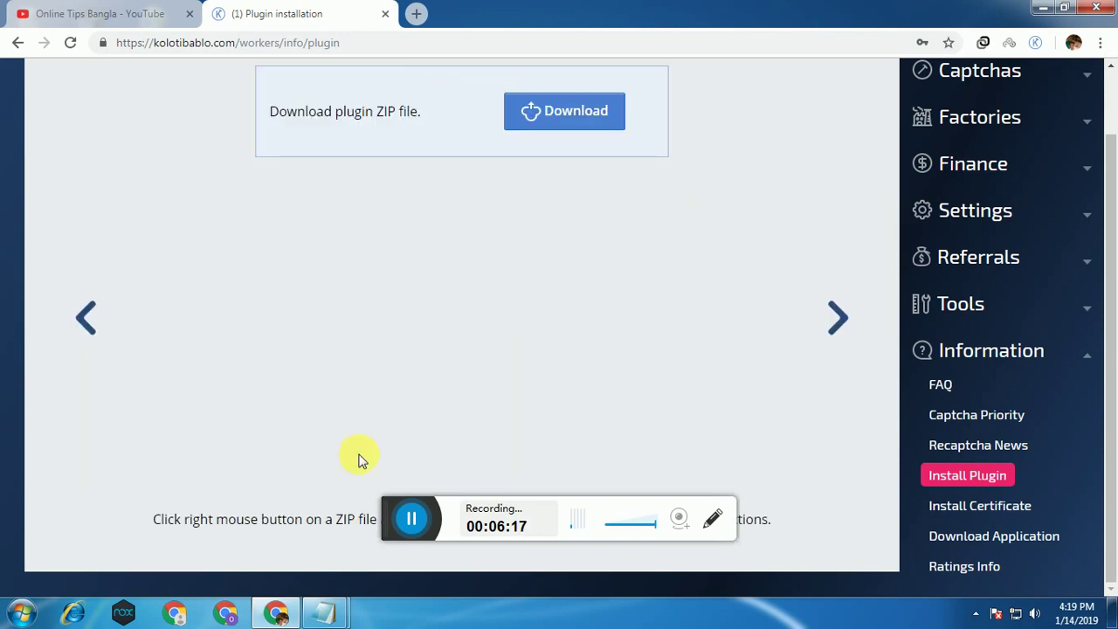
pyautogui.scroll(1, 461, 349)
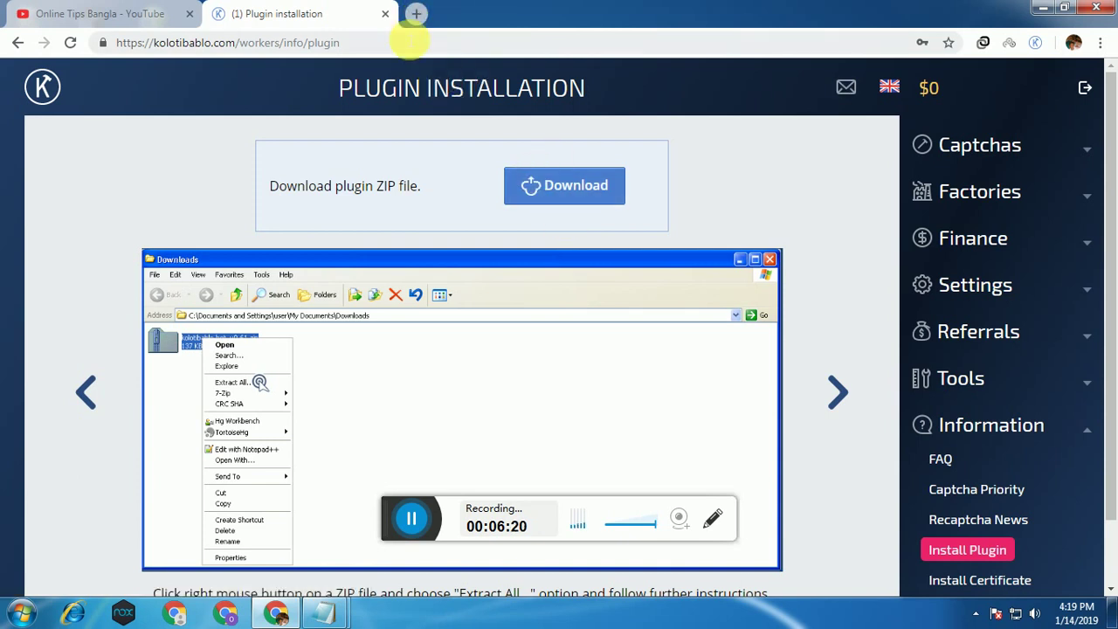
# Step: Open the browser's Extensions page in a new tab, with the Downloads folder window placed beside the browser
pyautogui.click(418, 14)
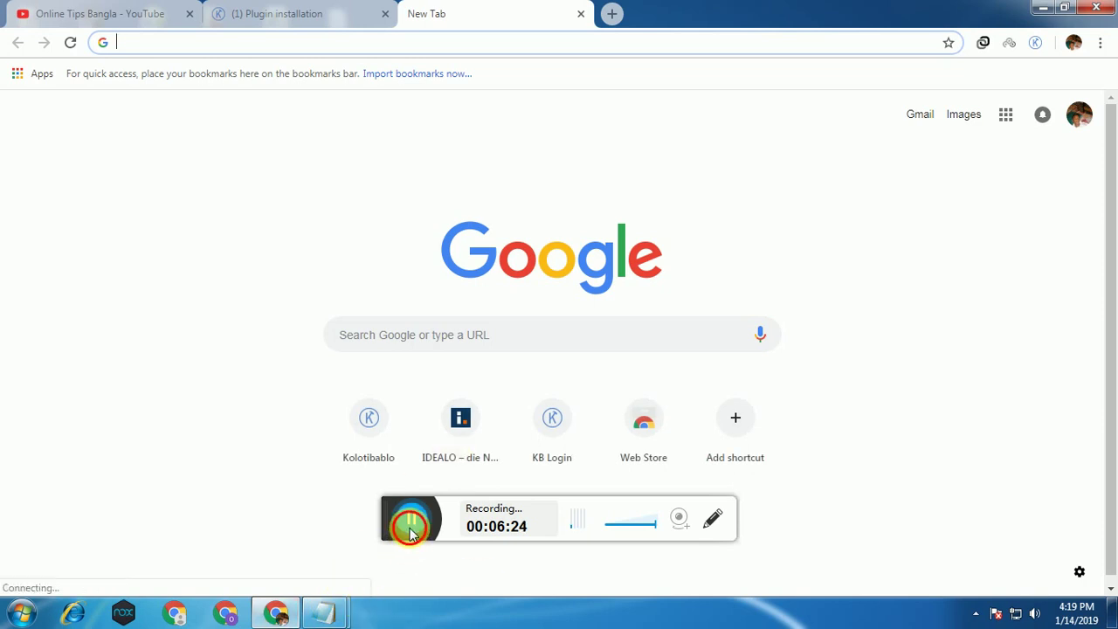
pyautogui.click(411, 519)
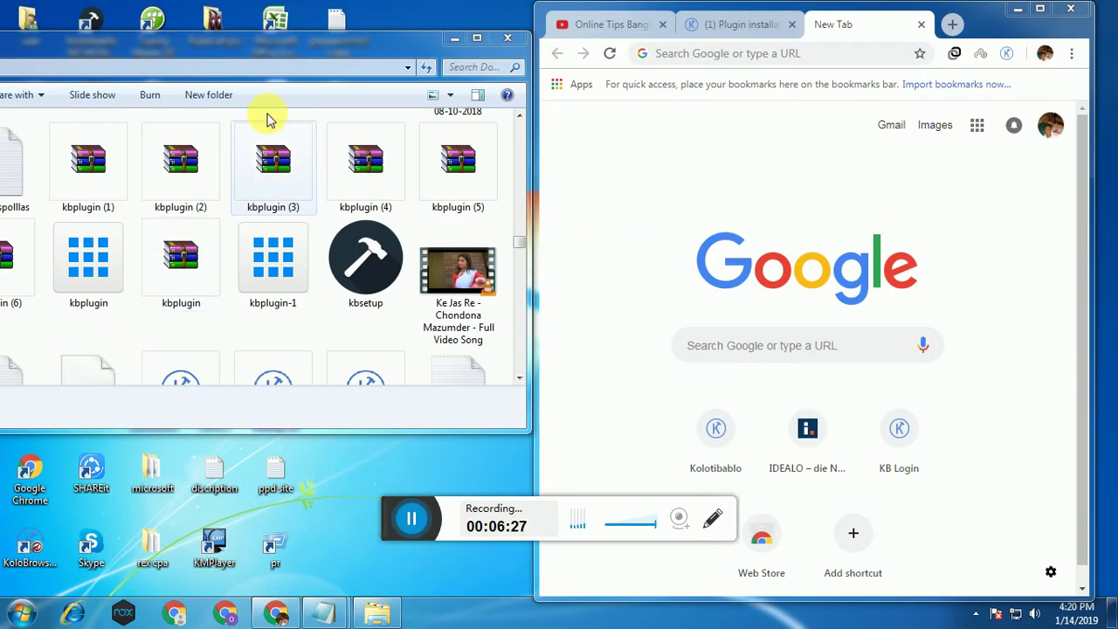
pyautogui.moveTo(329, 43); pyautogui.dragTo(393, 38)
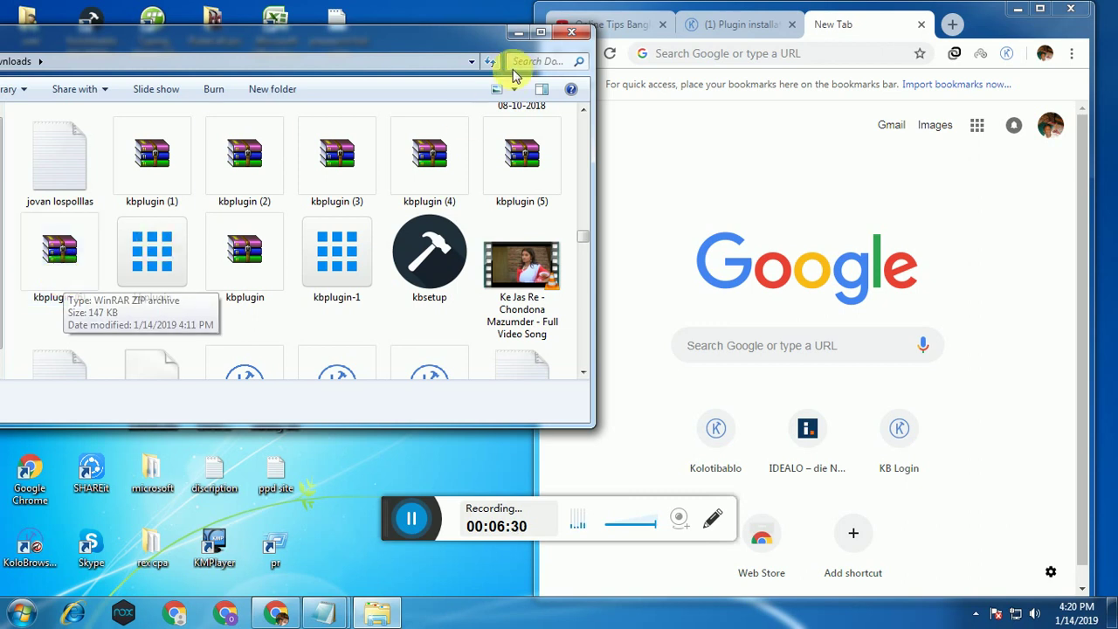
pyautogui.click(952, 31)
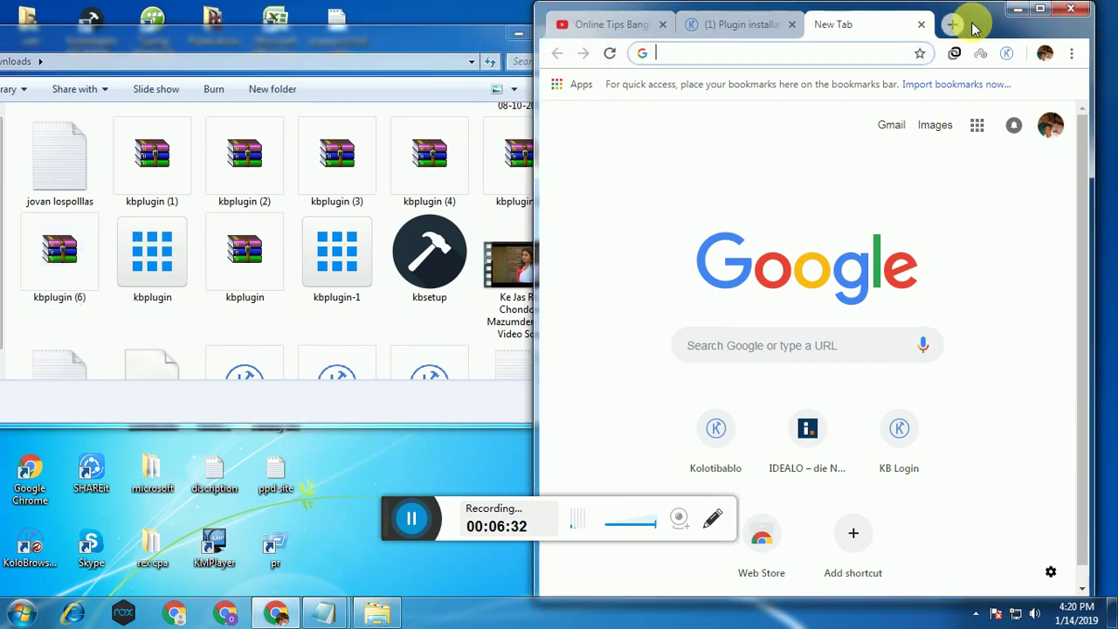
pyautogui.click(1073, 54)
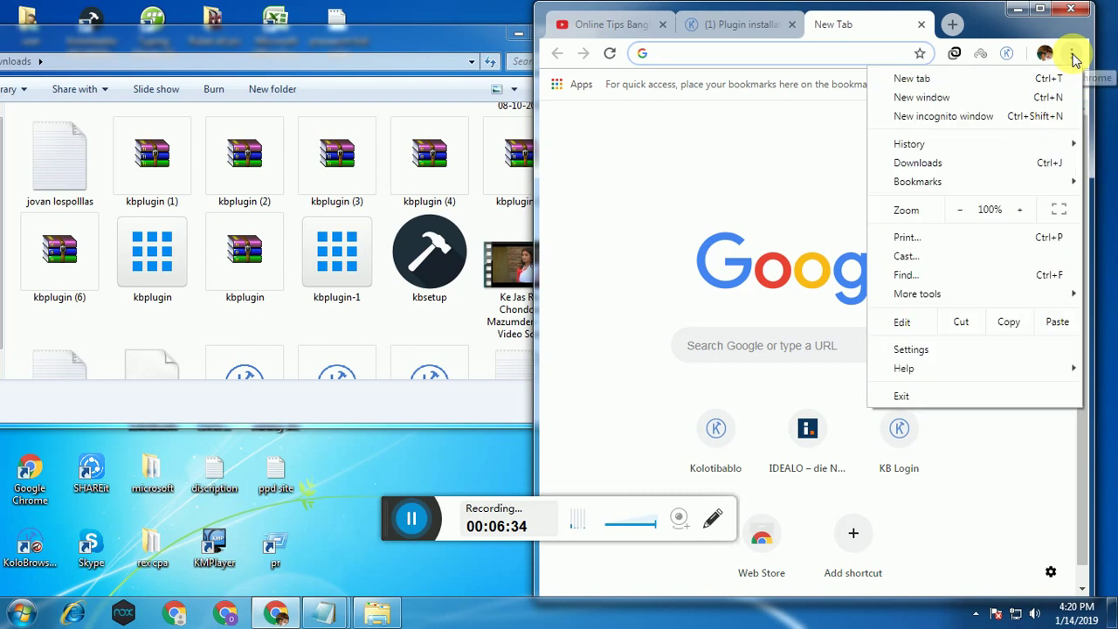
pyautogui.moveTo(911, 303)
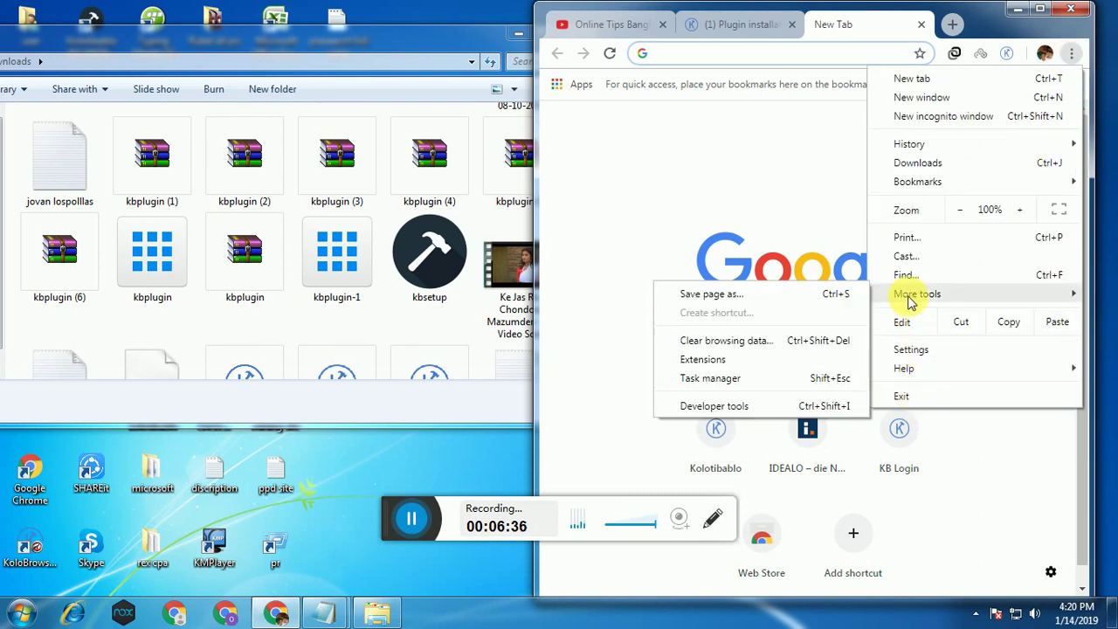
pyautogui.click(703, 361)
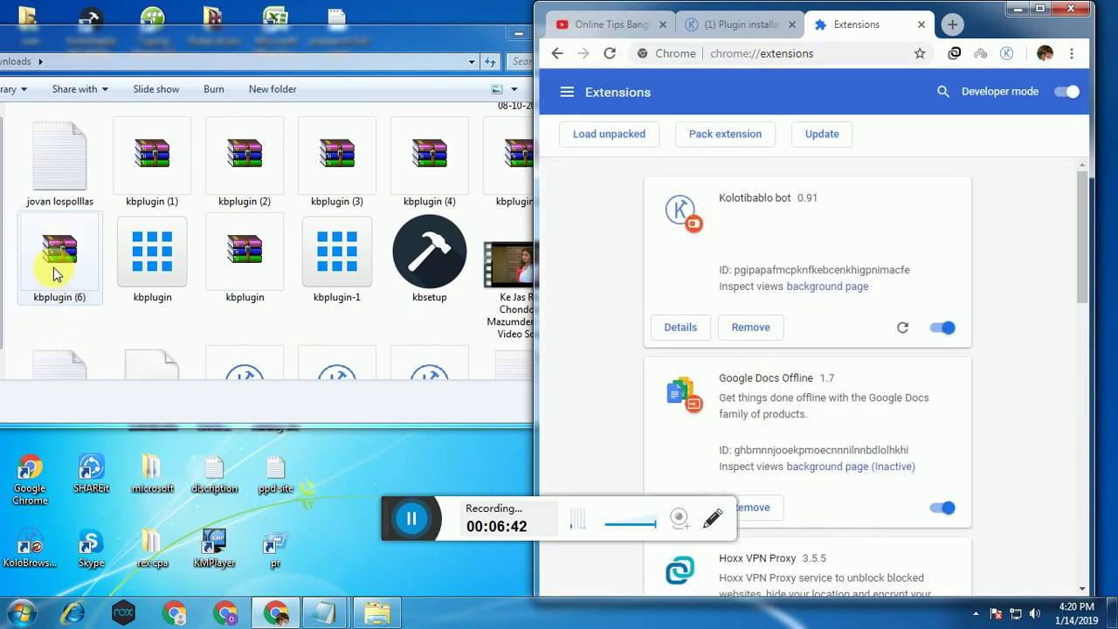
# Step: Install the kbplugin (6) archive from Downloads as a browser extension, close the folder window and maximise the browser
pyautogui.moveTo(55, 273); pyautogui.dragTo(794, 289)
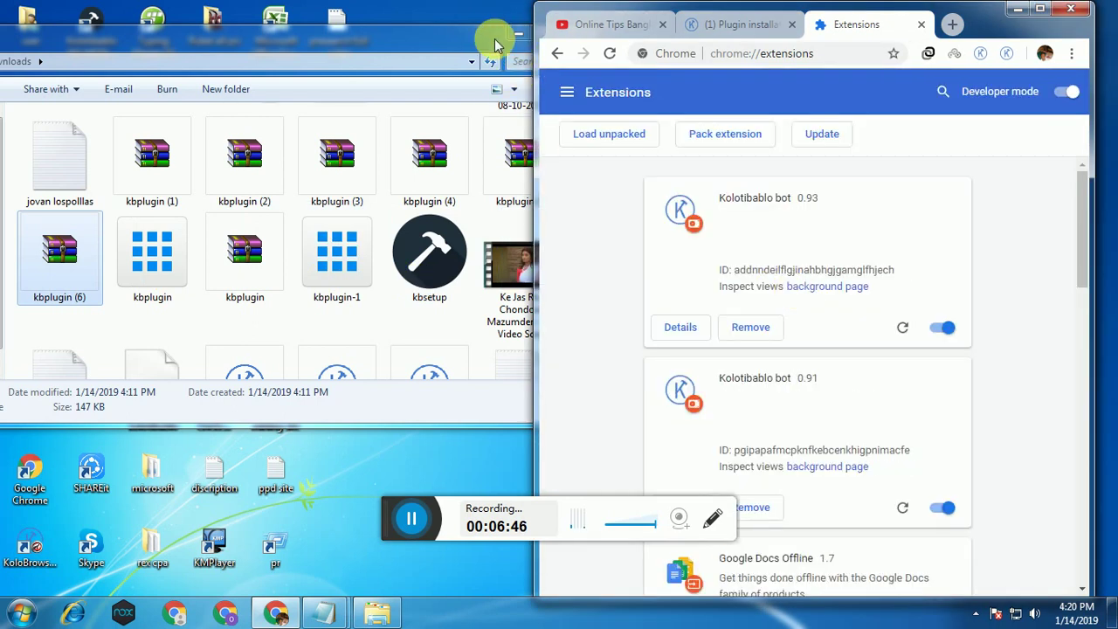
pyautogui.click(495, 44)
pyautogui.click(567, 33)
pyautogui.click(1039, 9)
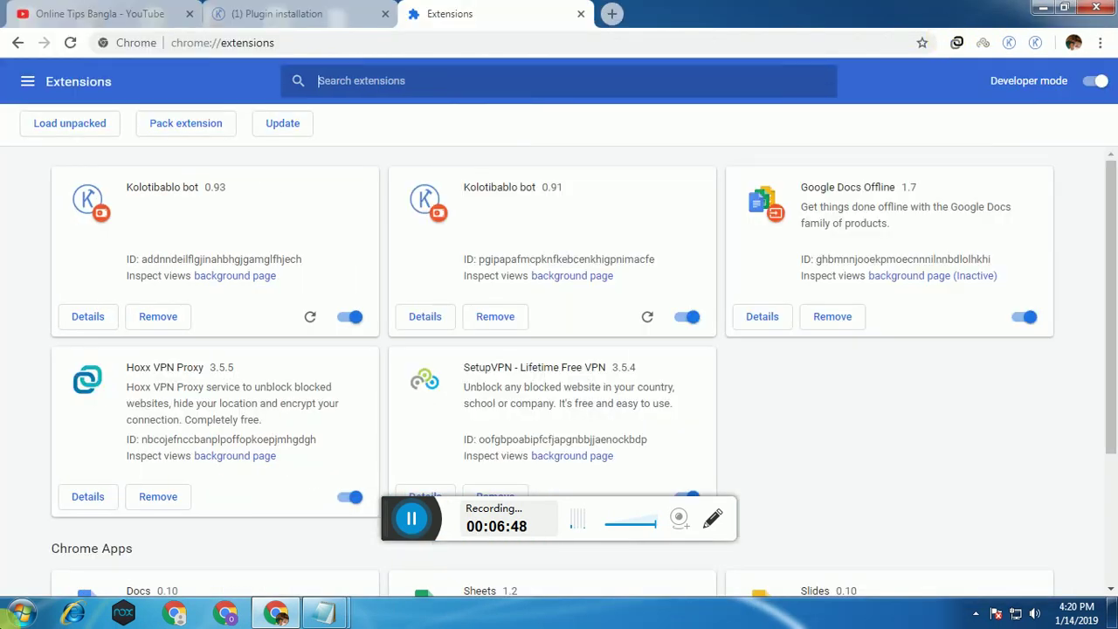
# Step: Return to the Kolotibablo start page and start working via Web
pyautogui.click(358, 8)
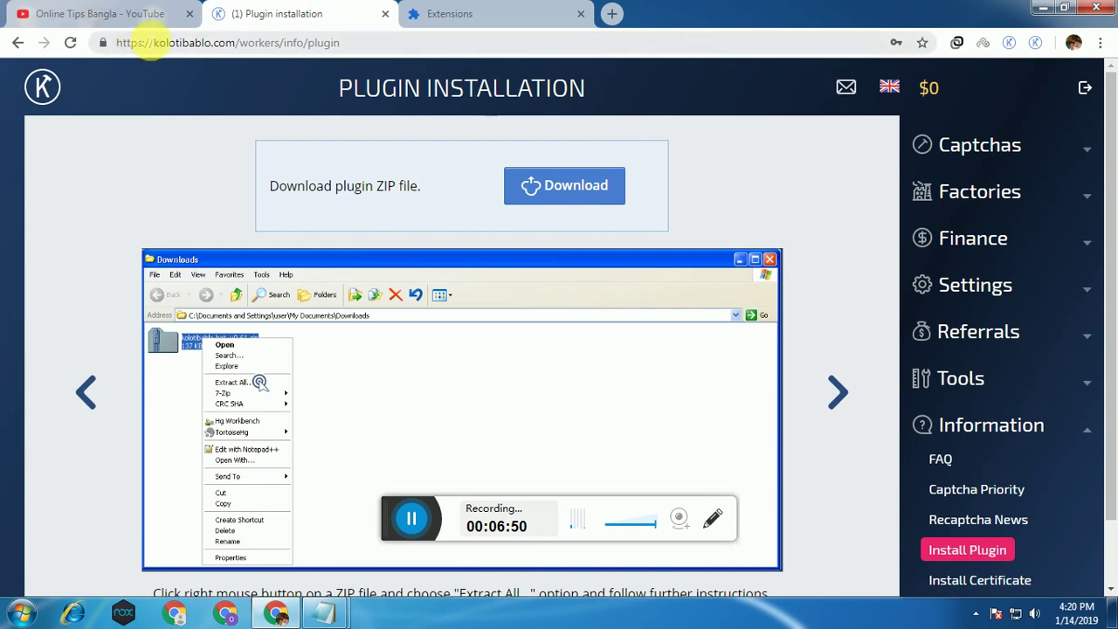
pyautogui.click(18, 42)
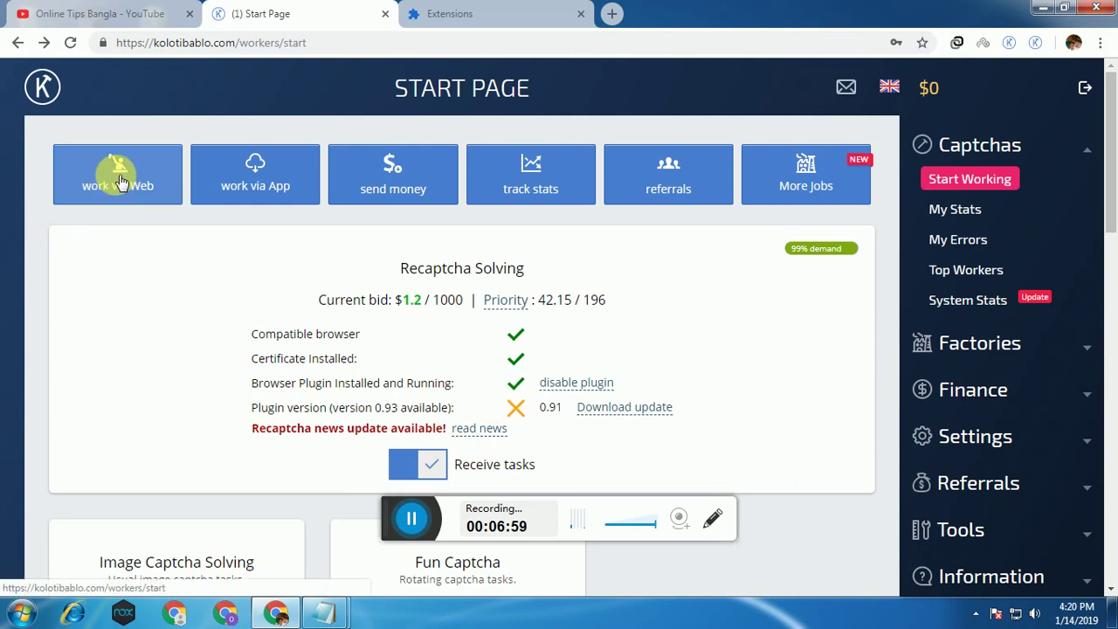
pyautogui.click(118, 171)
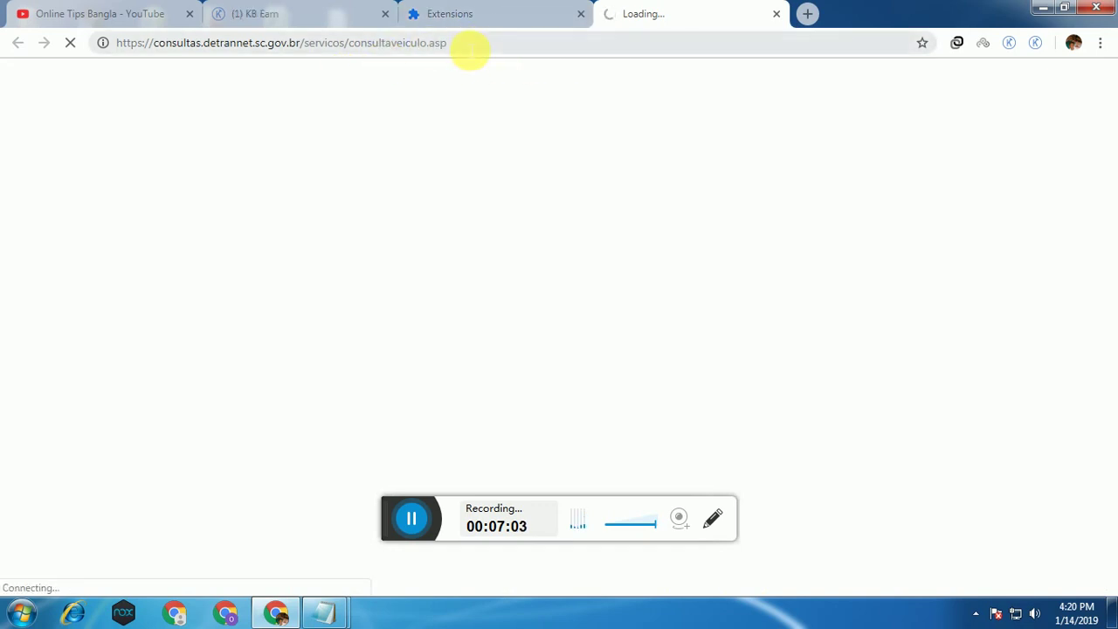
# Step: Check the address of the loading task tab and return to the KB Earn tab
pyautogui.rightClick(423, 44)
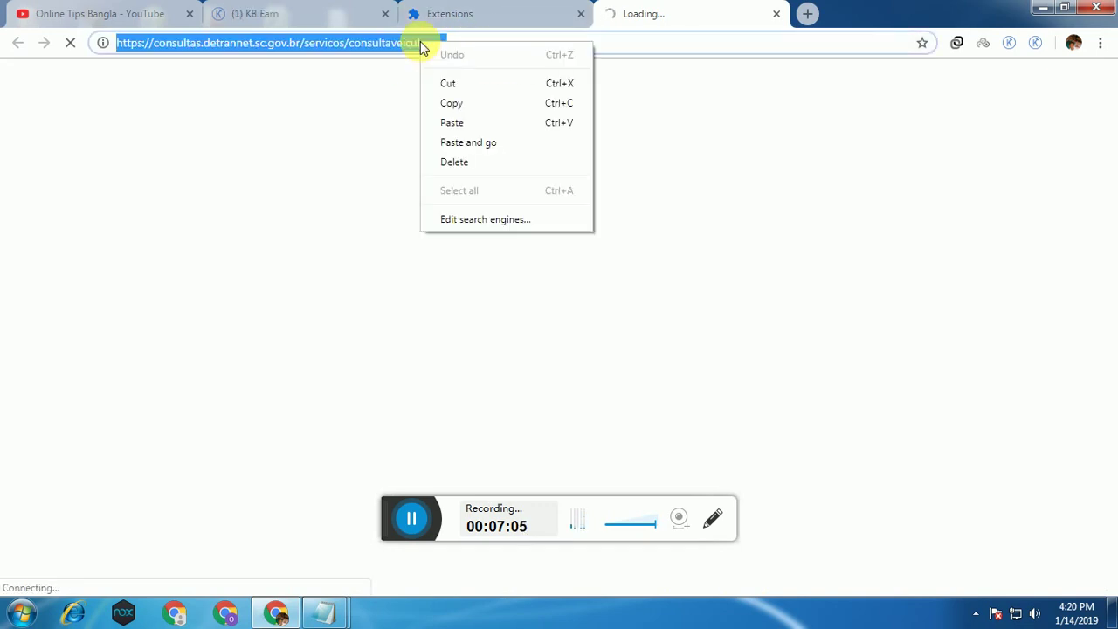
pyautogui.click(350, 159)
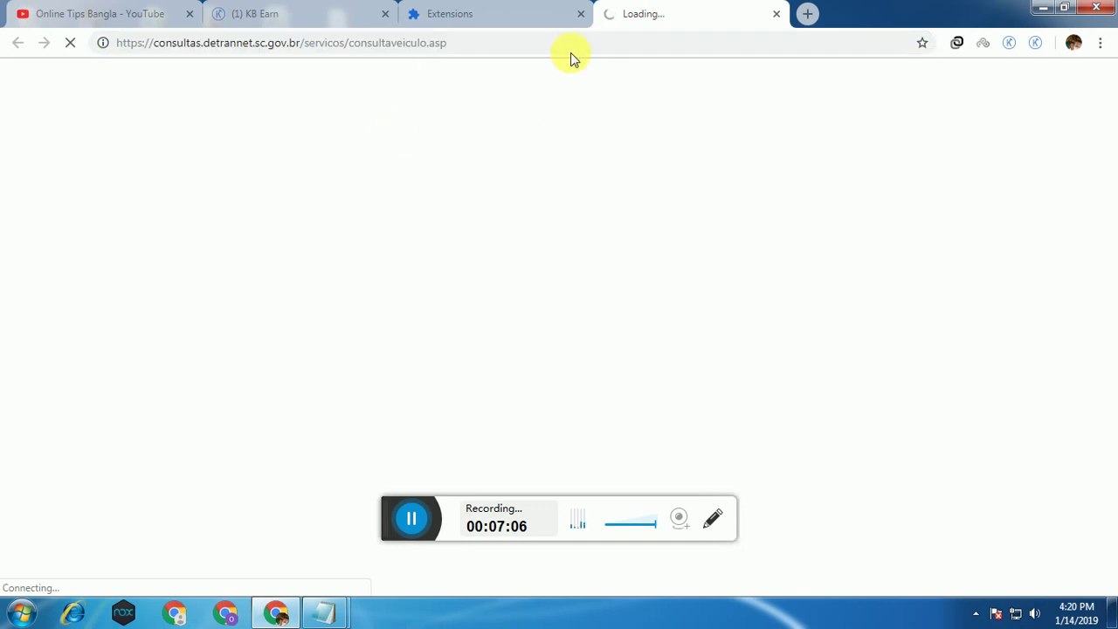
pyautogui.click(519, 7)
pyautogui.click(341, 7)
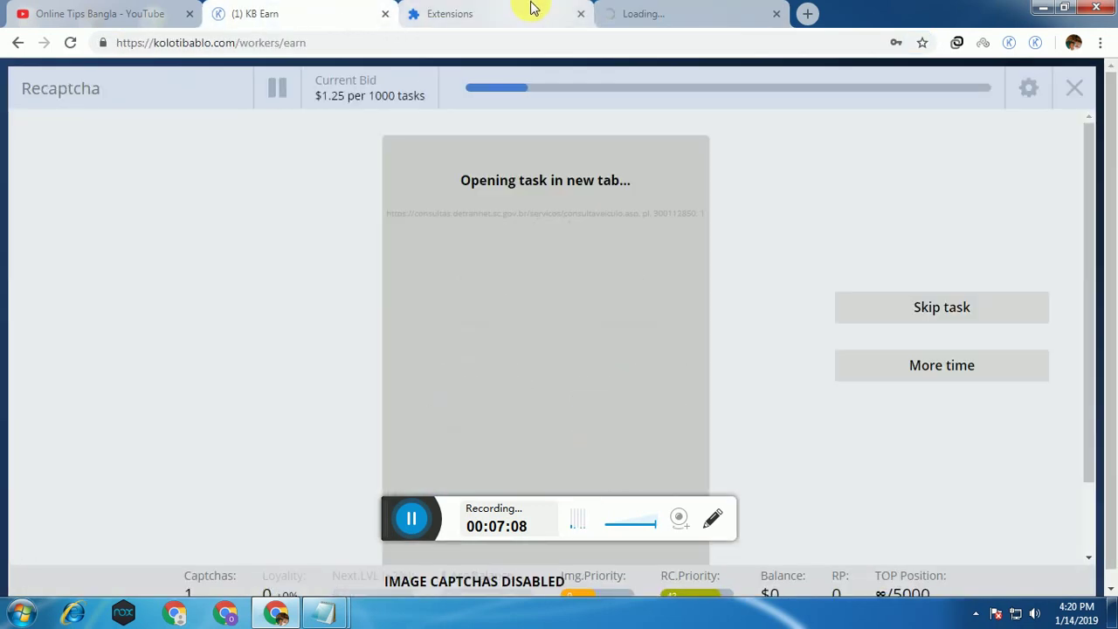